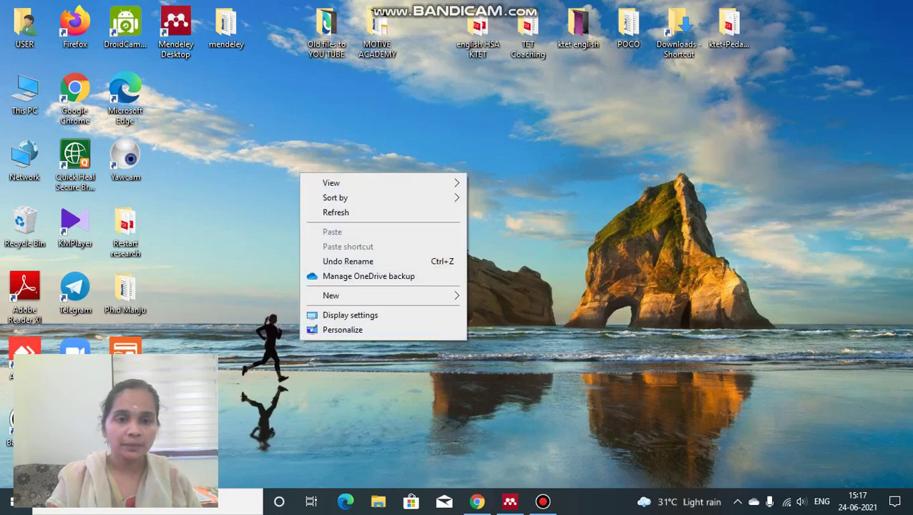
# Create a new Microsoft Word document on the desktop, name it SLA, and open it.
pyautogui.moveTo(372, 295)
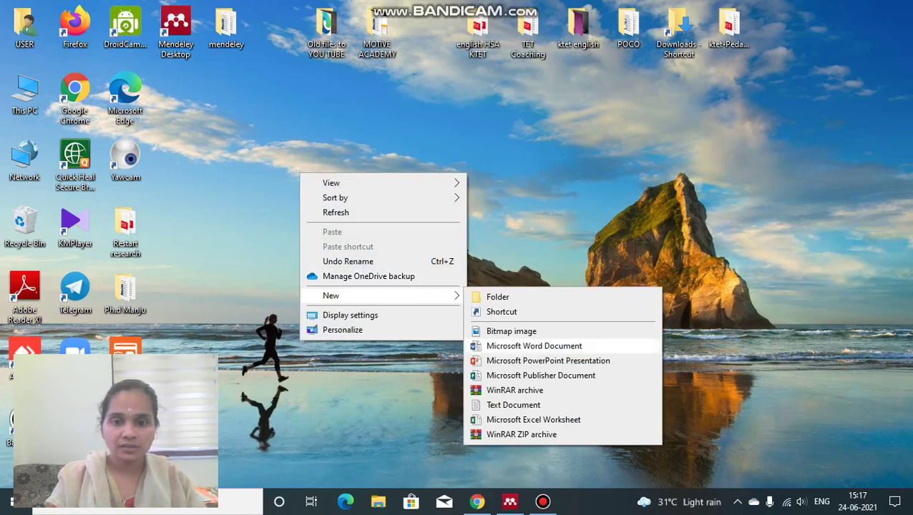
pyautogui.click(533, 346)
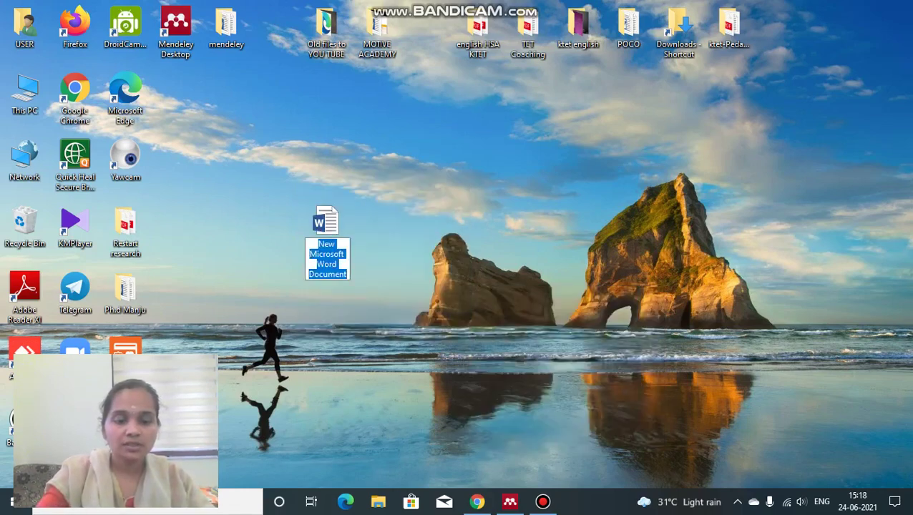
pyautogui.write('SLA')
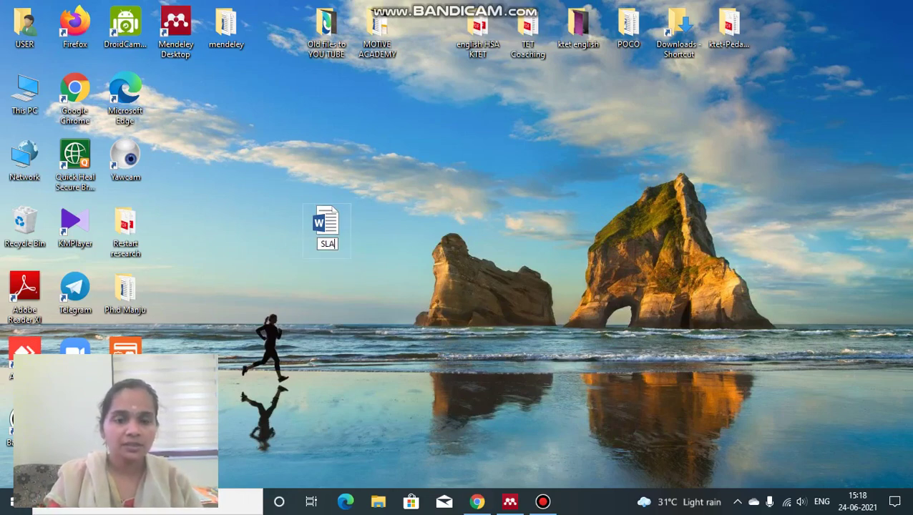
pyautogui.press('Return')
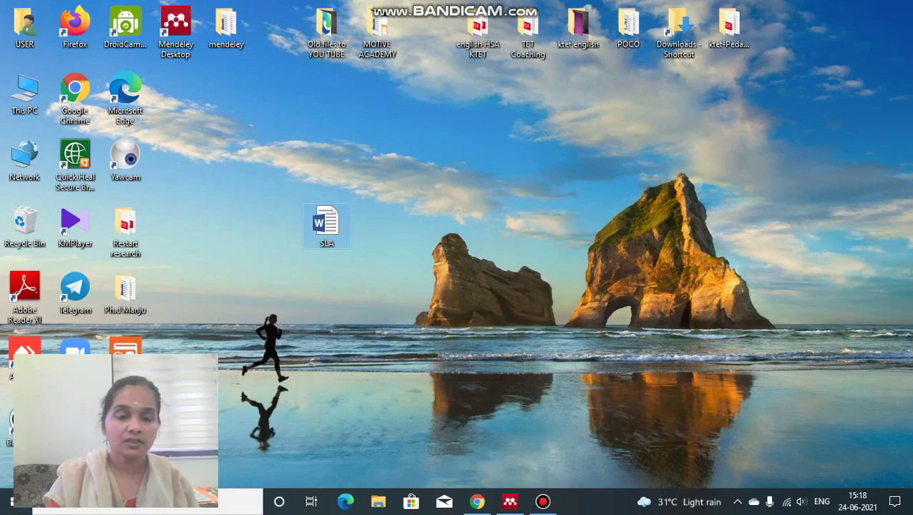
pyautogui.press('Return')
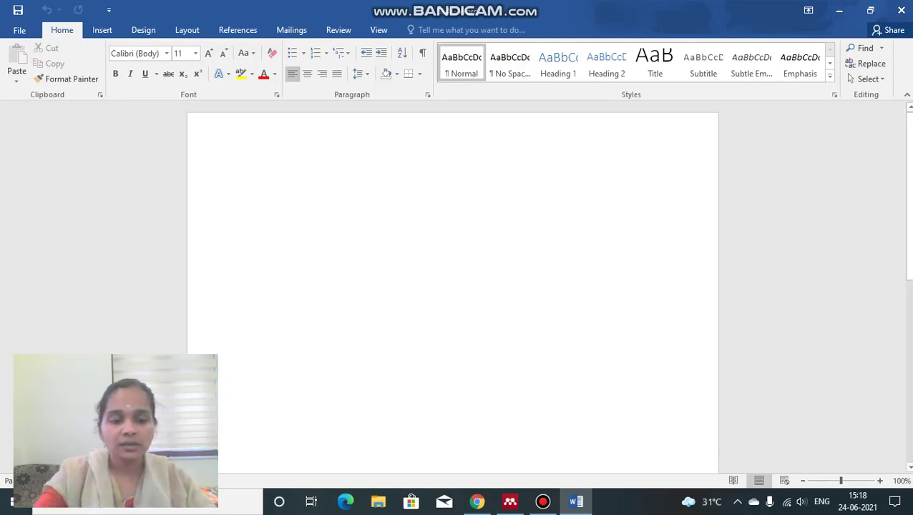
# Enter the title "SECOND LANGUAGE ACQUISITION" on the first line and centre it.
pyautogui.write('S')
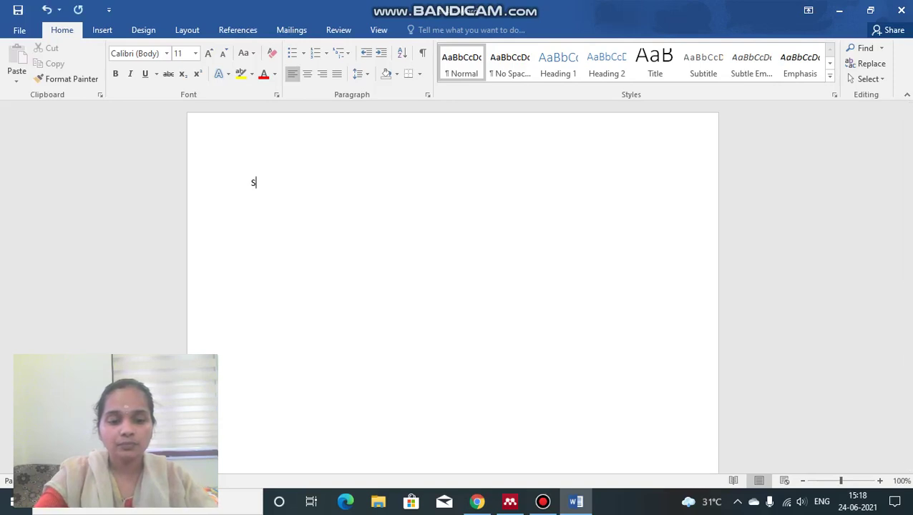
pyautogui.write('ECOND')
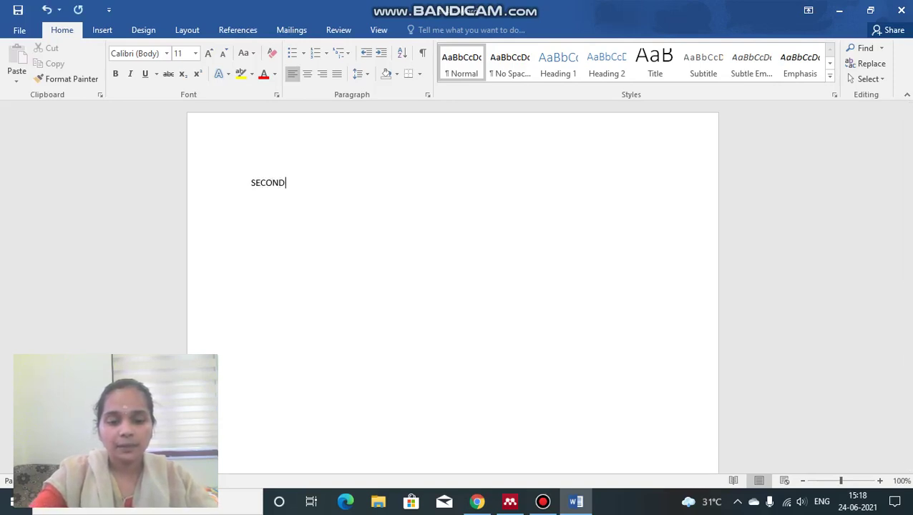
pyautogui.write(' LAN')
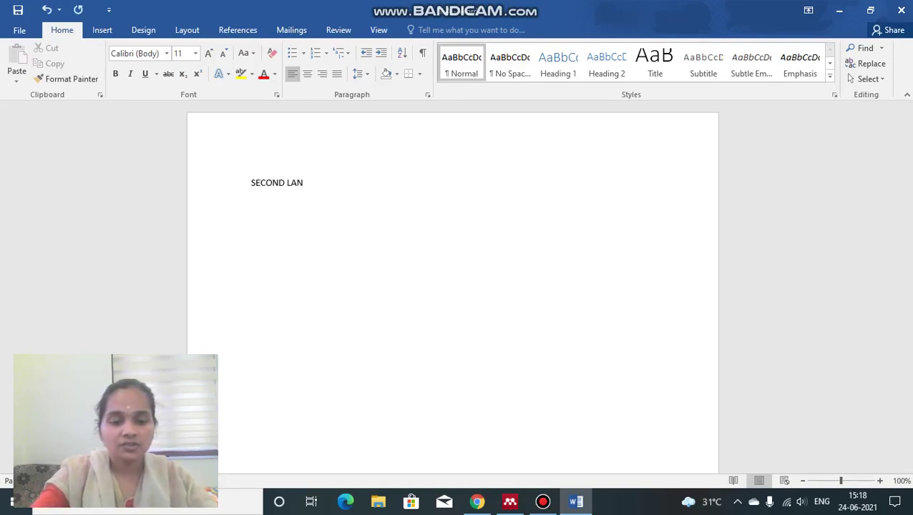
pyautogui.write('GUAGE A')
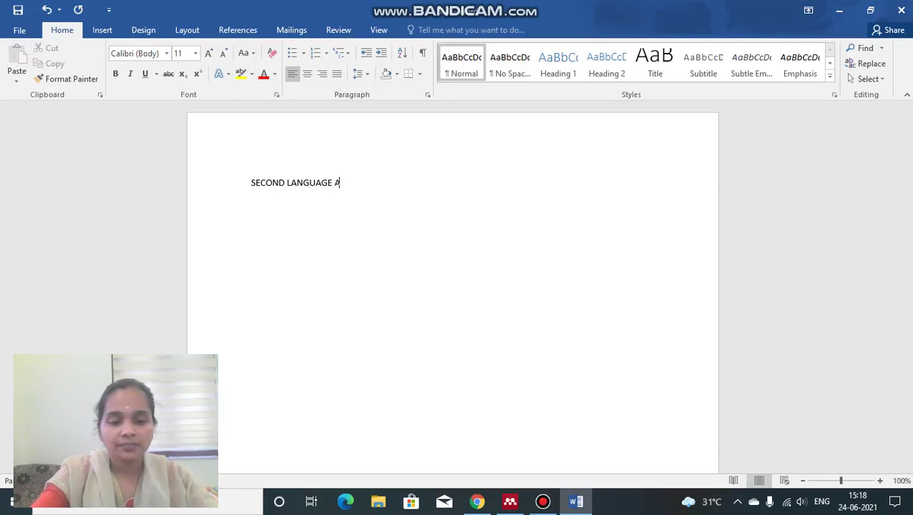
pyautogui.write('CQUISITION')
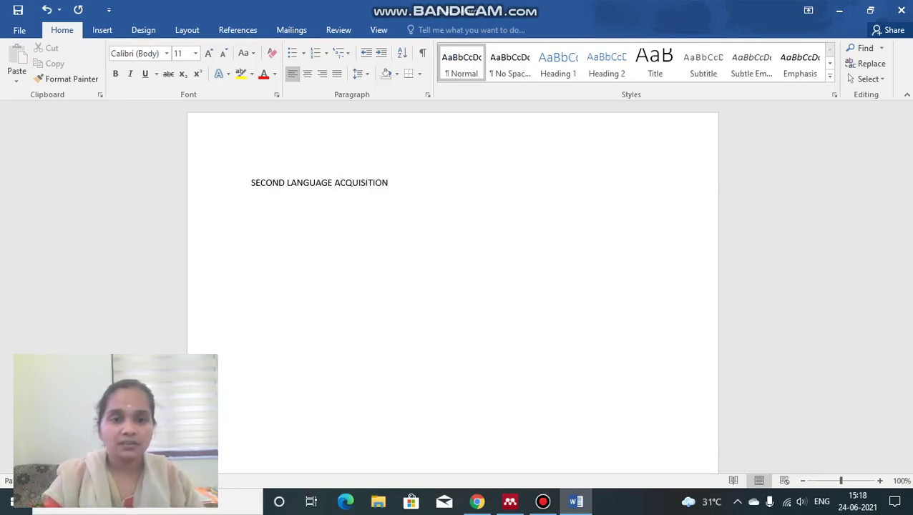
pyautogui.moveTo(250, 183); pyautogui.dragTo(393, 185)
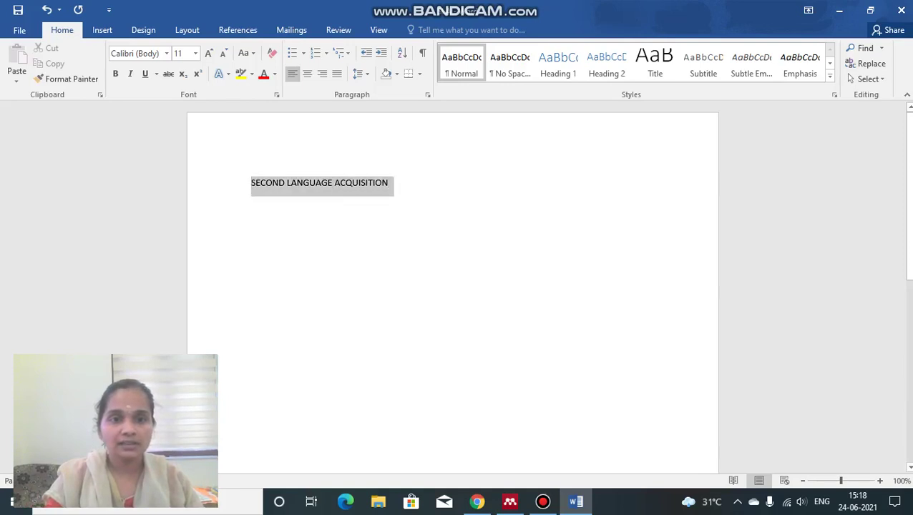
pyautogui.click(307, 73)
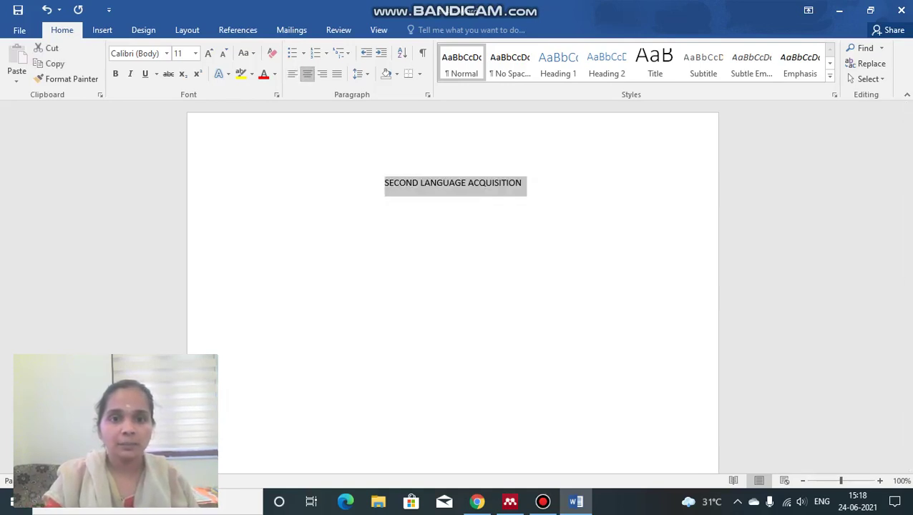
# Add a left-aligned "Introduction" heading on a new line beneath the title.
pyautogui.click(523, 184)
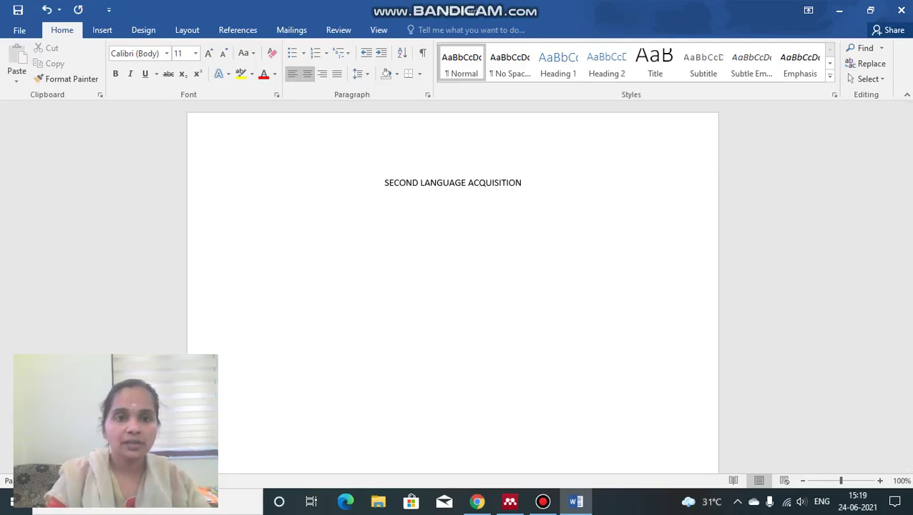
pyautogui.press('Return')
pyautogui.click(292, 74)
pyautogui.write('I')
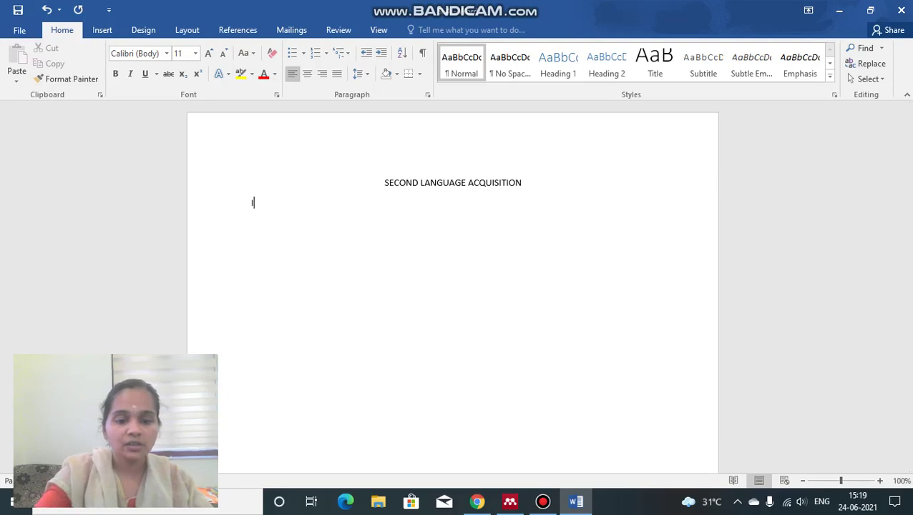
pyautogui.write('ntroduc')
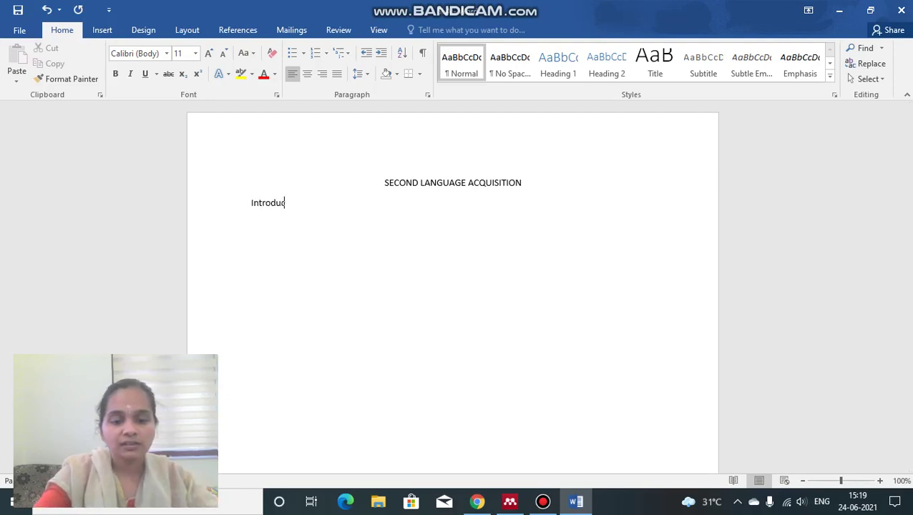
pyautogui.write('tion')
pyautogui.press('Return')
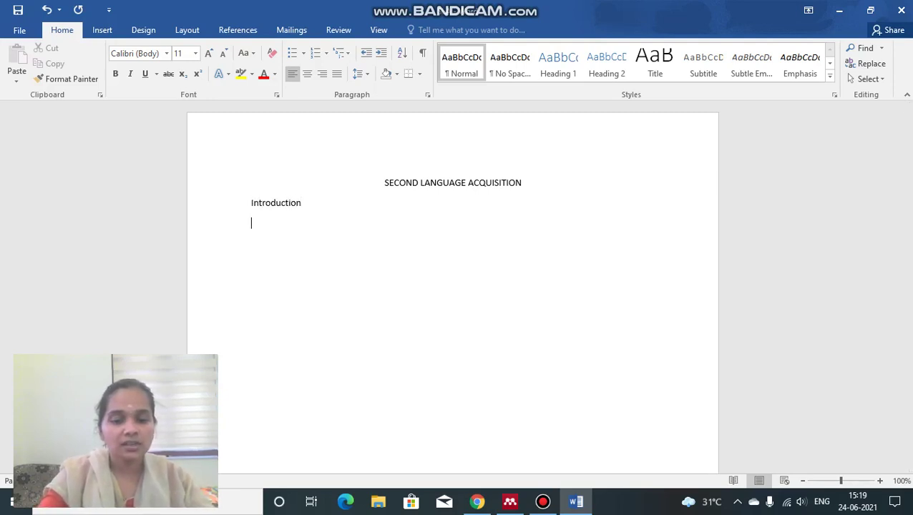
# Add the section headings "Methods", "Results", "Discussion" and "Conclusion" on separate lines below Introduction.
pyautogui.write('Met')
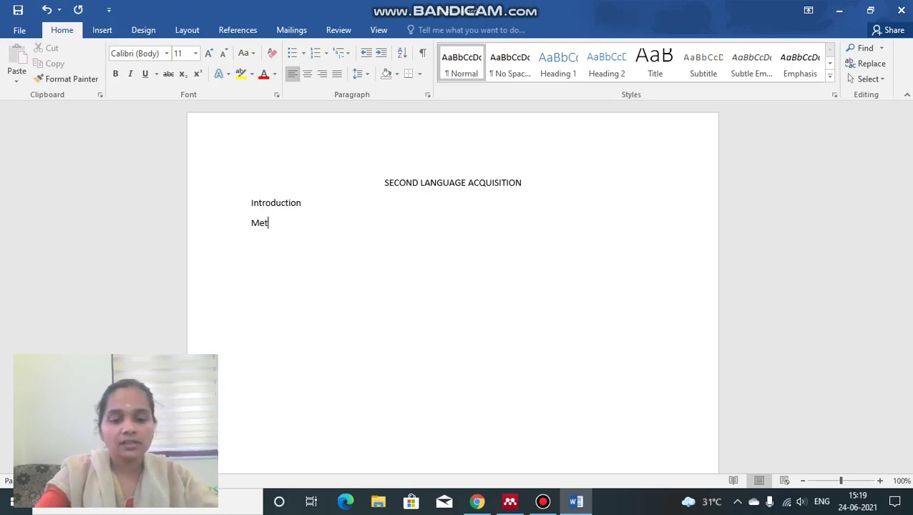
pyautogui.write('hods')
pyautogui.press('Return')
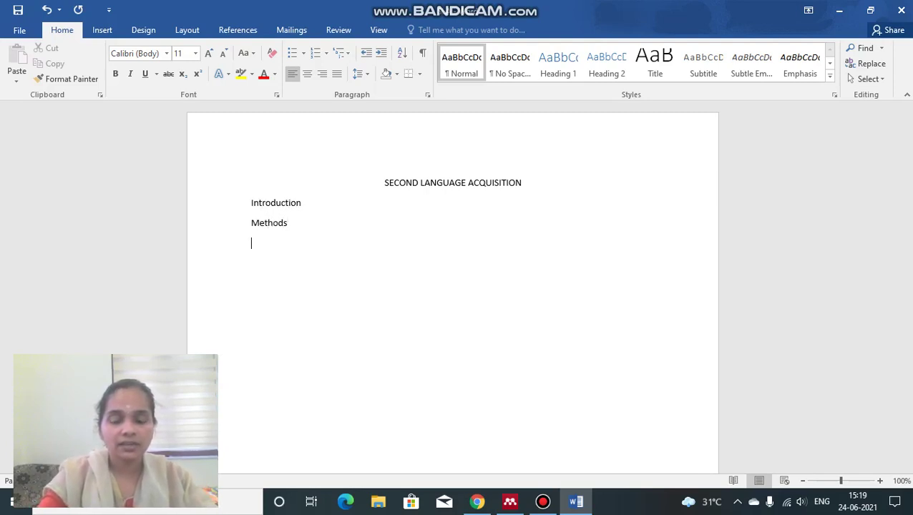
pyautogui.write('Re')
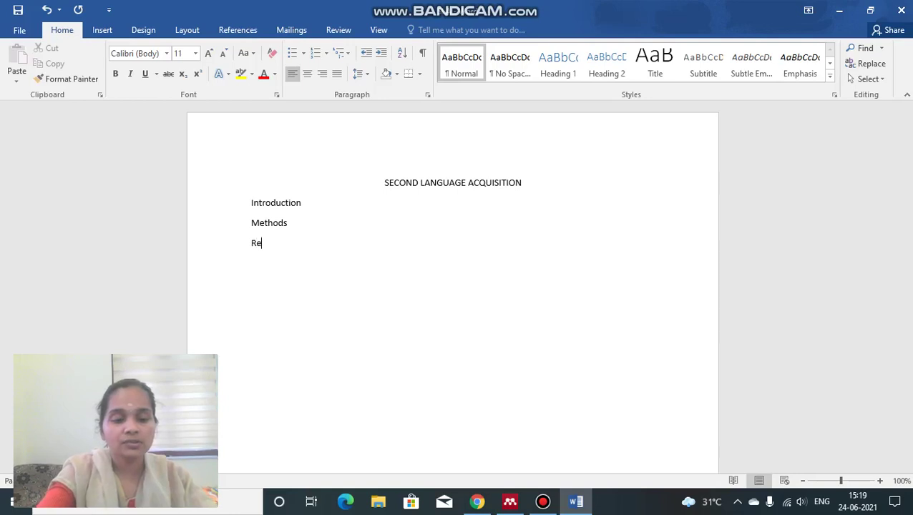
pyautogui.write('sults ')
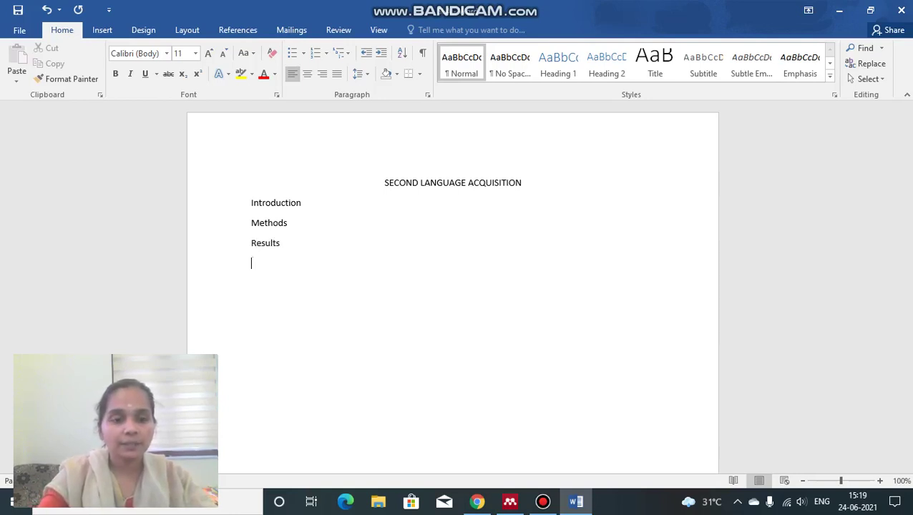
pyautogui.write('Dis')
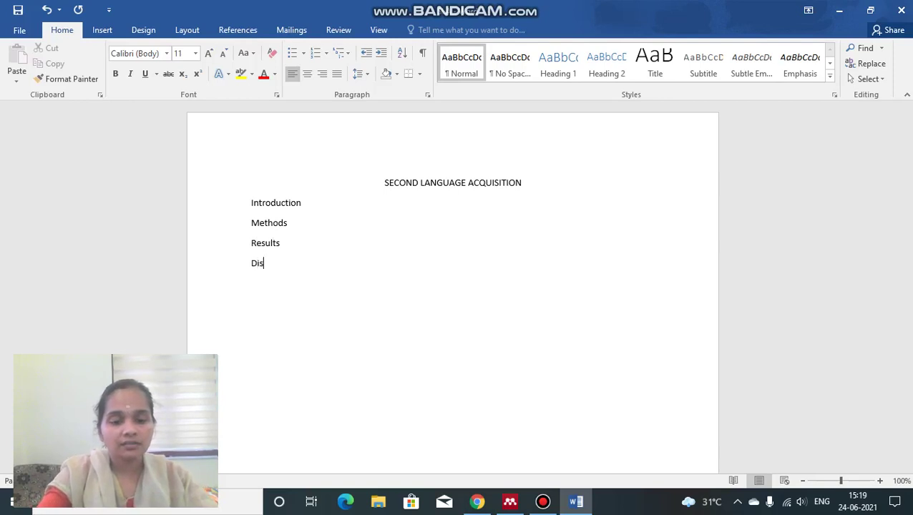
pyautogui.write('cussion')
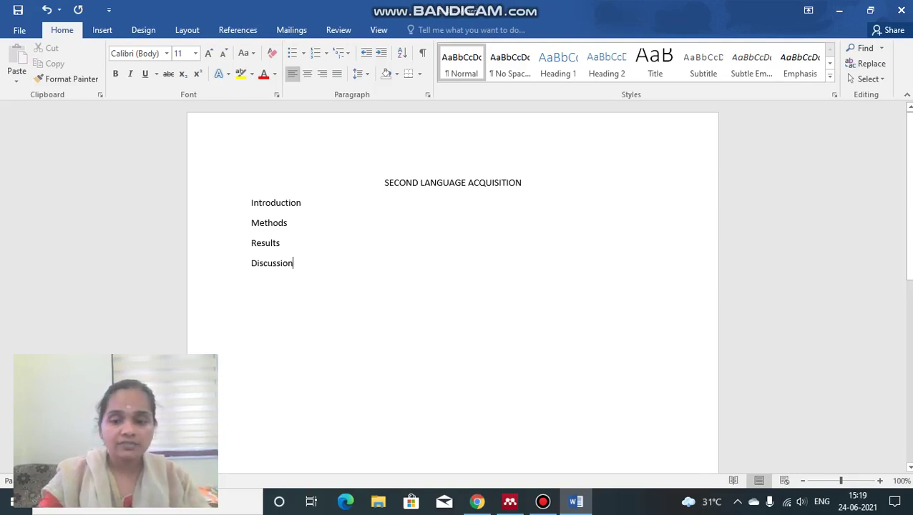
pyautogui.press('Return')
pyautogui.write('Co')
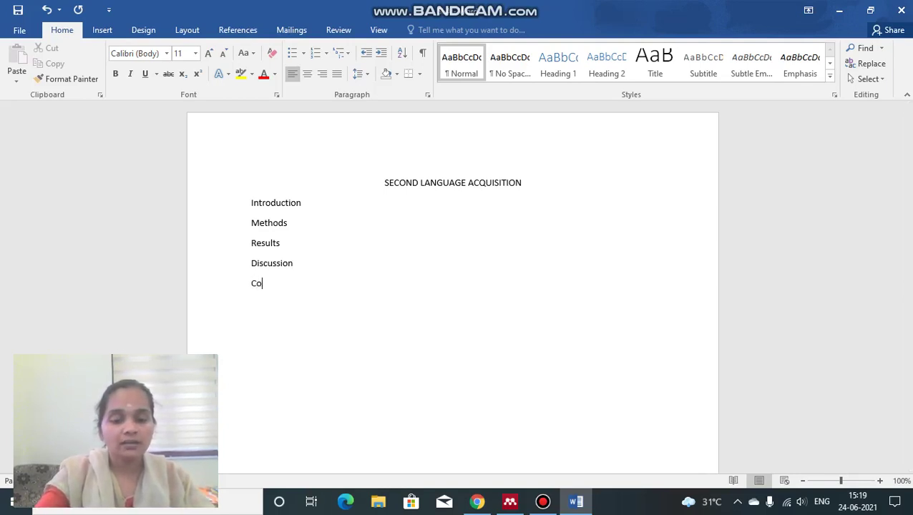
pyautogui.write('nclusion')
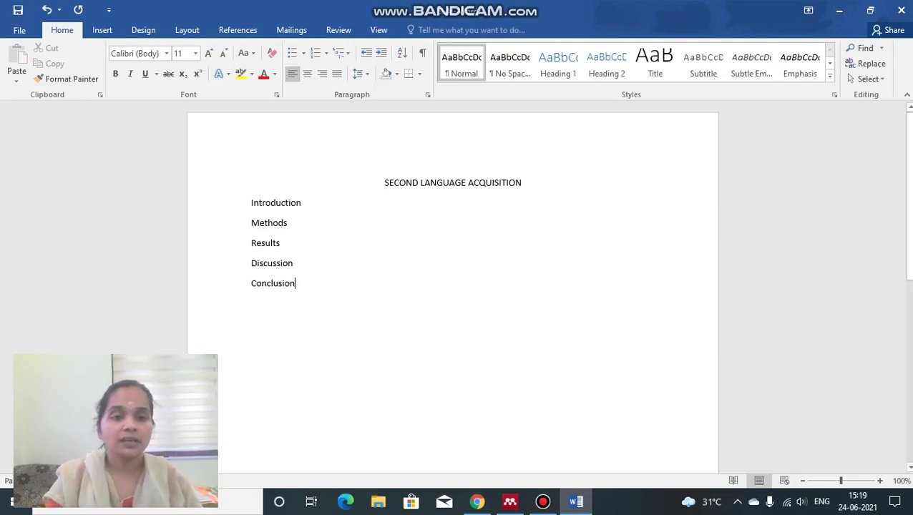
# Insert four blank lines after the Introduction heading and four after the Methods heading.
pyautogui.click(301, 203)
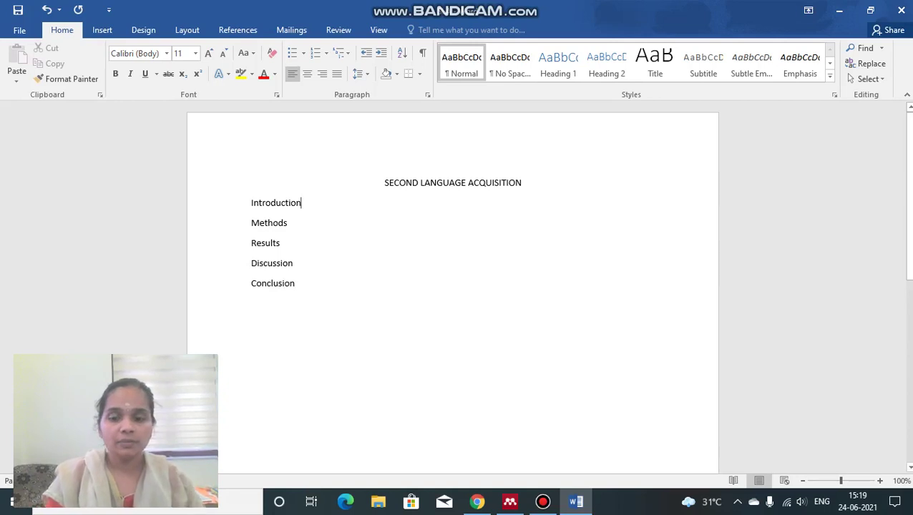
pyautogui.press('Return')
pyautogui.press('Return')
pyautogui.press('Return')
pyautogui.press('Return')
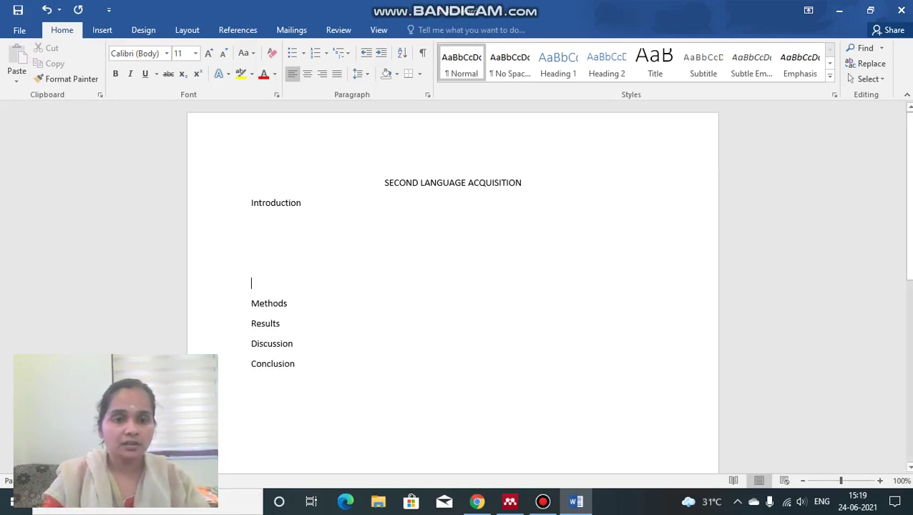
pyautogui.click(288, 303)
pyautogui.press('Return')
pyautogui.press('Return')
pyautogui.press('Return')
pyautogui.press('Return')
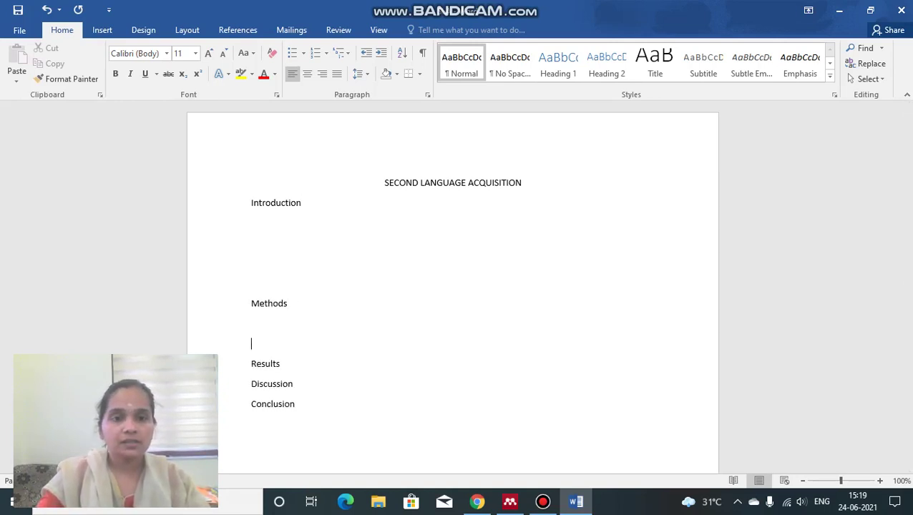
# Write "Second language is a language acquired in addition to first language ." on the line below the Introduction heading.
pyautogui.click(251, 223)
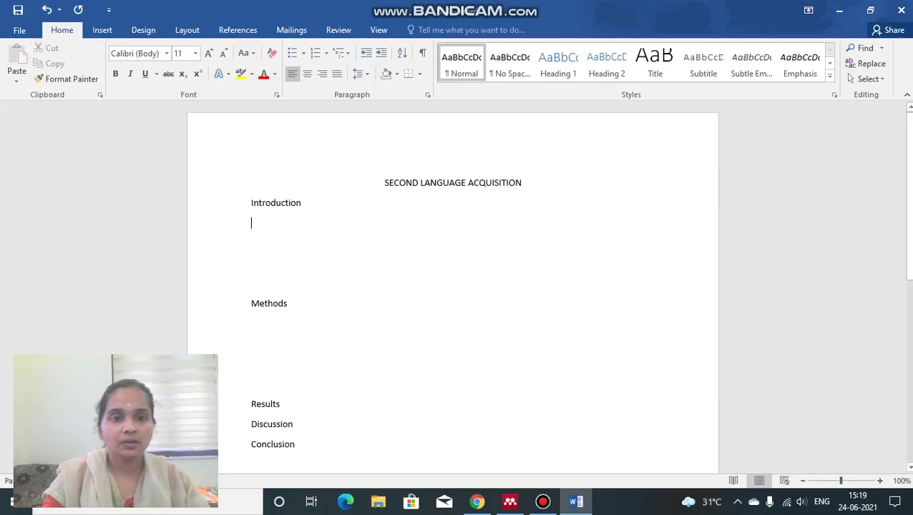
pyautogui.write('Se')
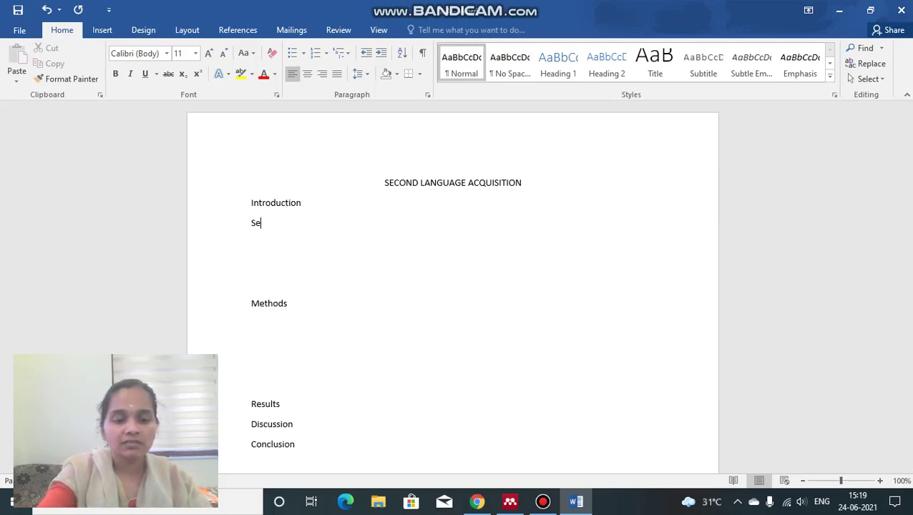
pyautogui.write('cong')
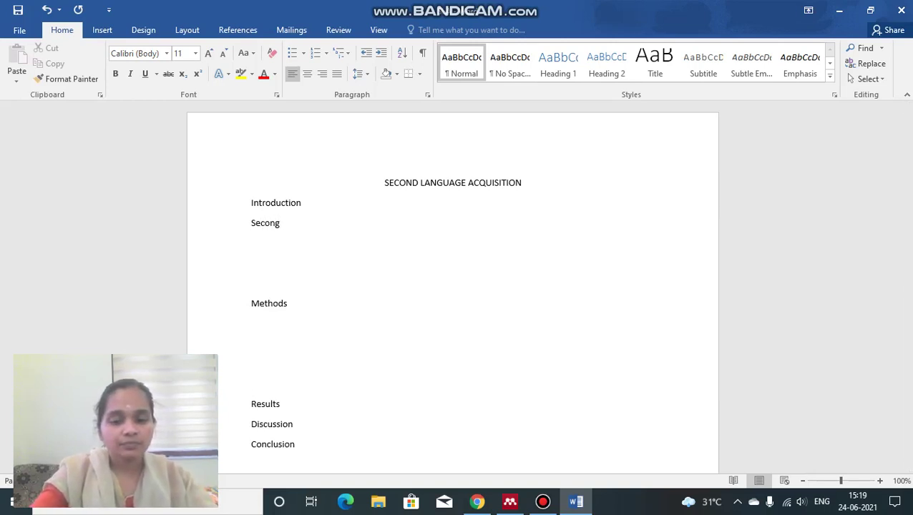
pyautogui.press('BackSpace')
pyautogui.write('d language')
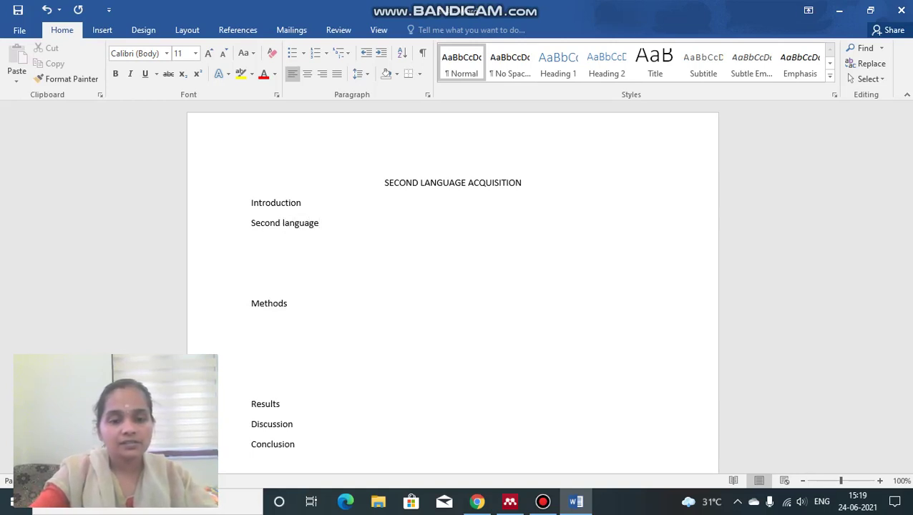
pyautogui.write(' is')
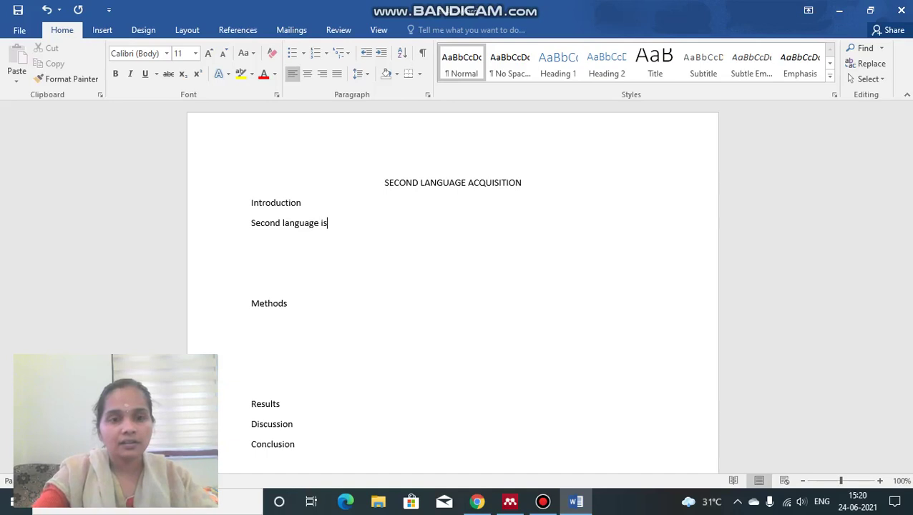
pyautogui.write(' a lang')
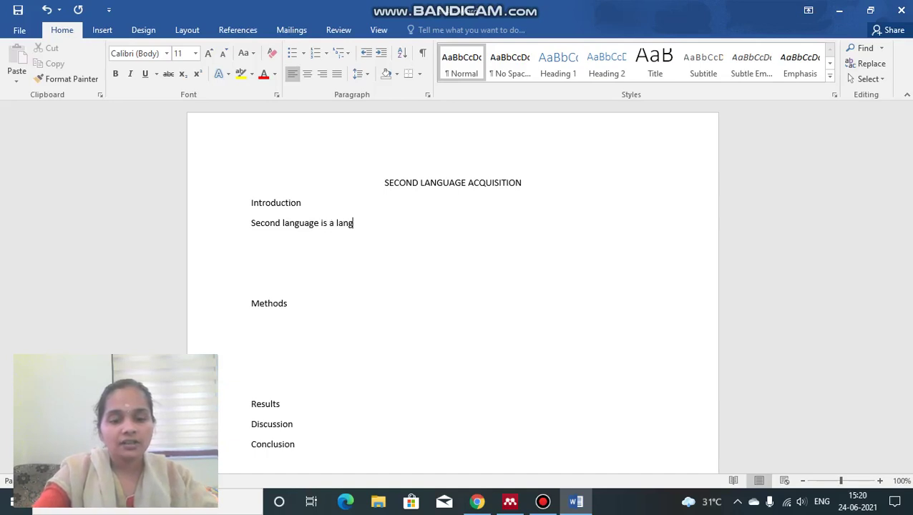
pyautogui.write('uage ac')
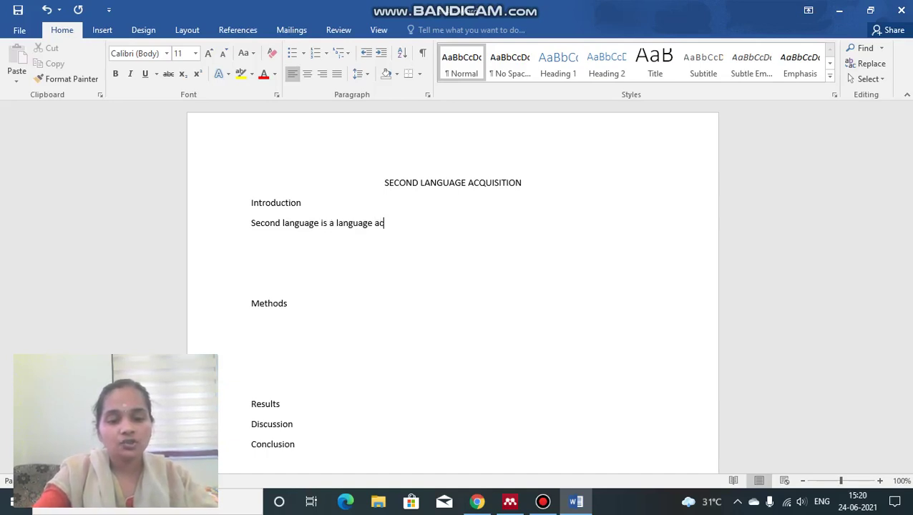
pyautogui.write('quire')
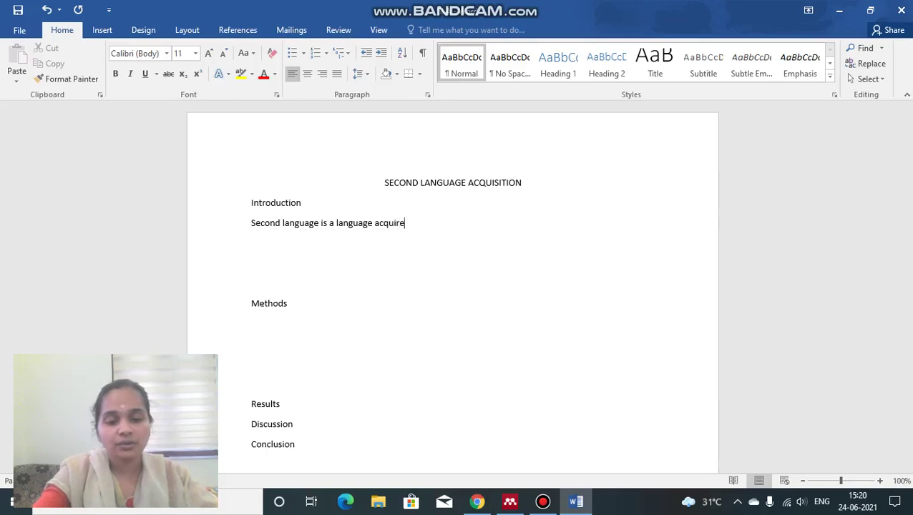
pyautogui.write('d in add')
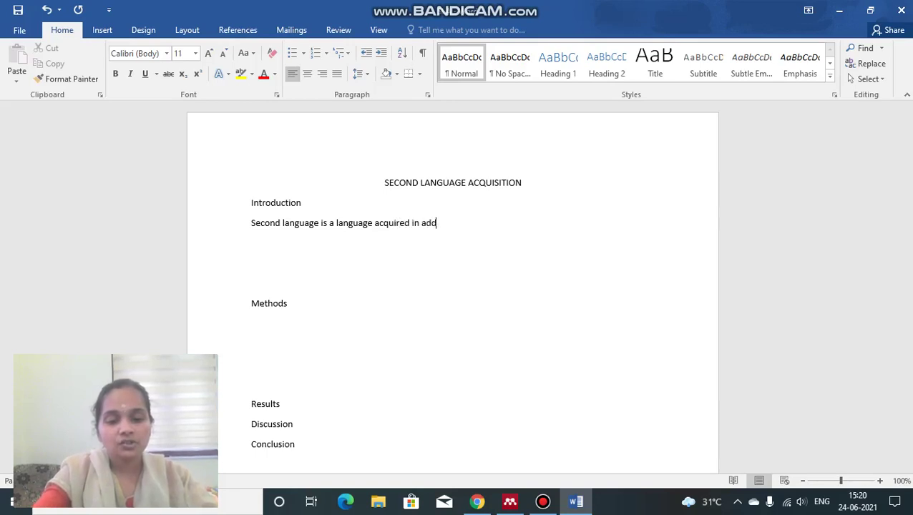
pyautogui.write('ition ')
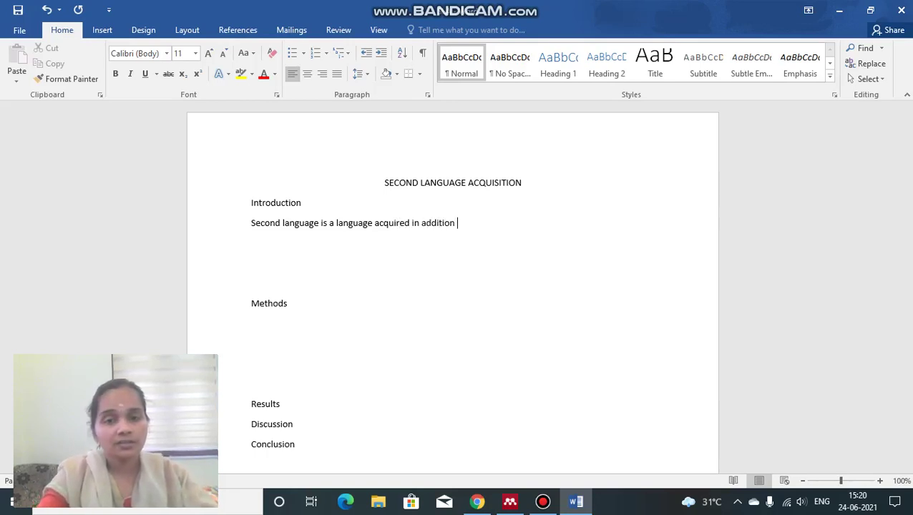
pyautogui.write('to ')
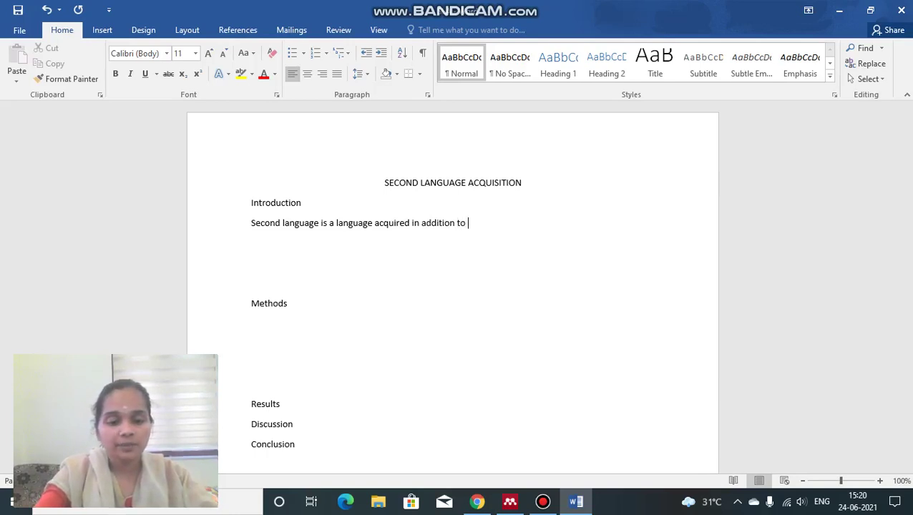
pyautogui.write('first ')
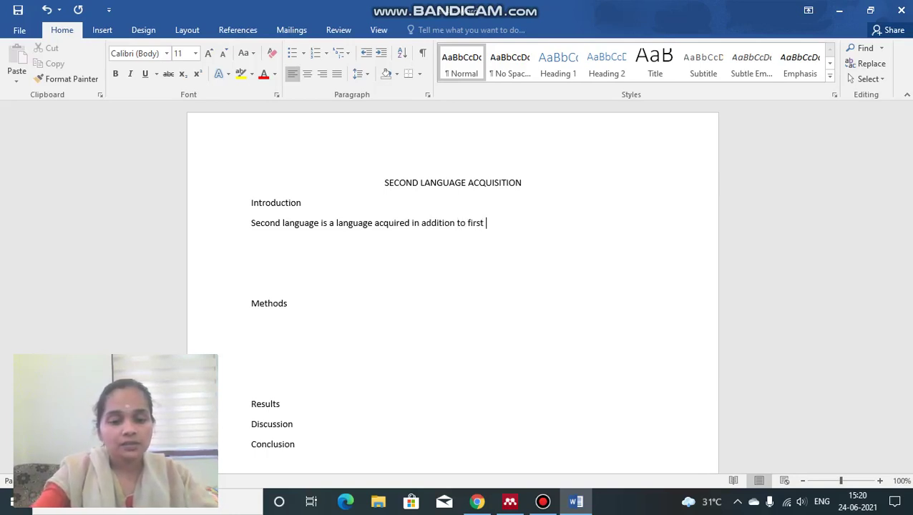
pyautogui.write('language')
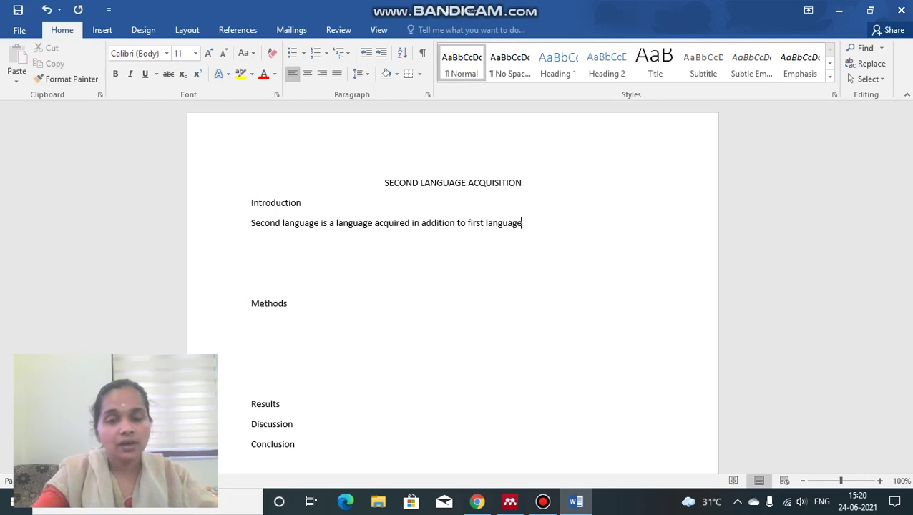
pyautogui.write(' .')
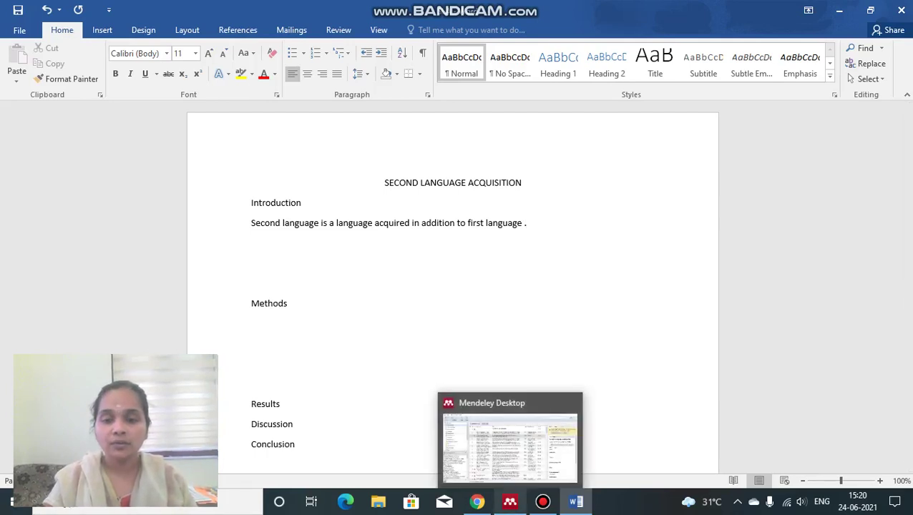
# Switch to Mendeley Desktop and open the 1981 paper "Second Language Acquisition and Second Language Learning" from the SLA folder.
pyautogui.click(509, 502)
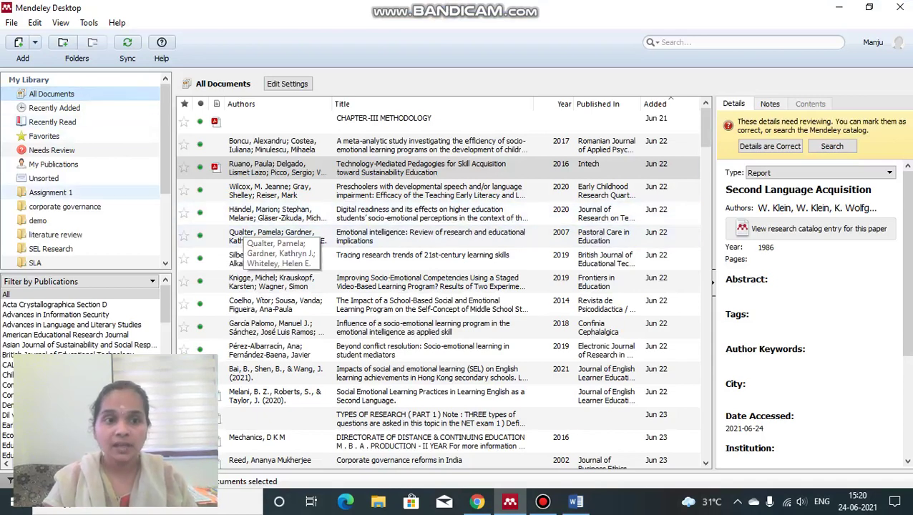
pyautogui.scroll(-3, 71, 150)
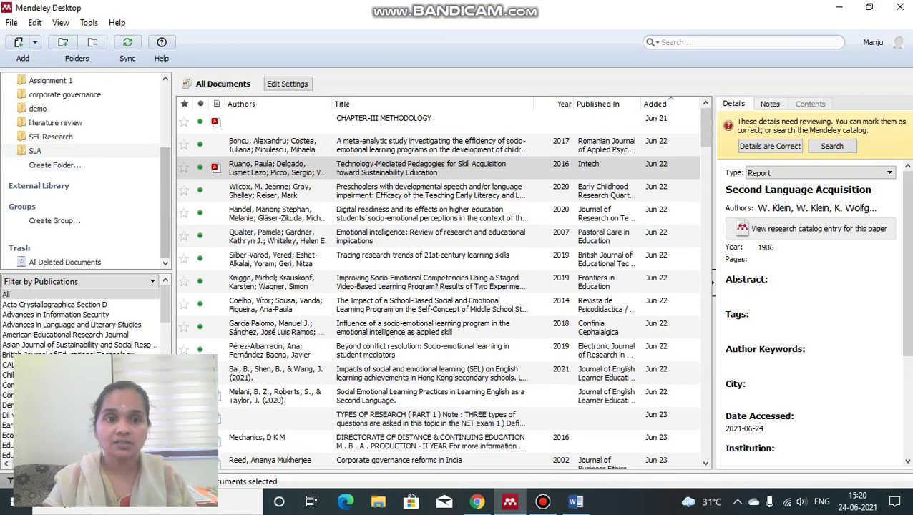
pyautogui.scroll(3, 72, 151)
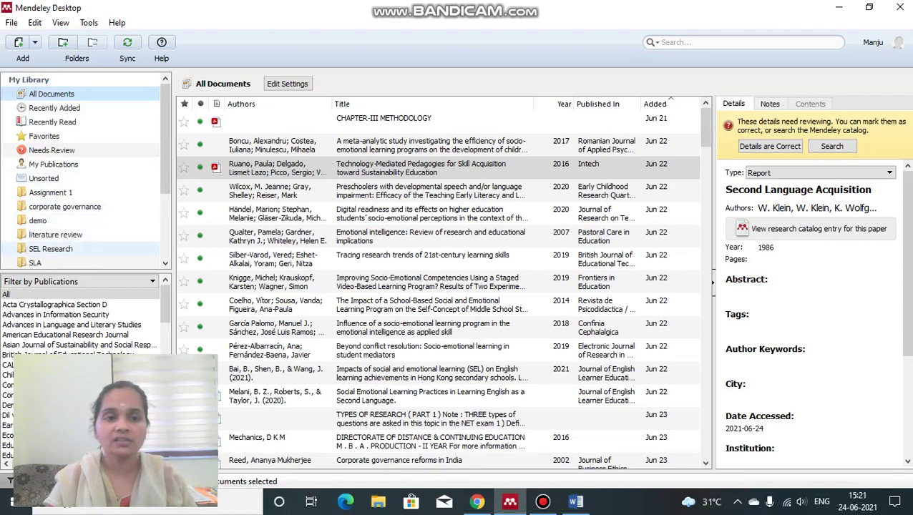
pyautogui.scroll(-3, 165, 107)
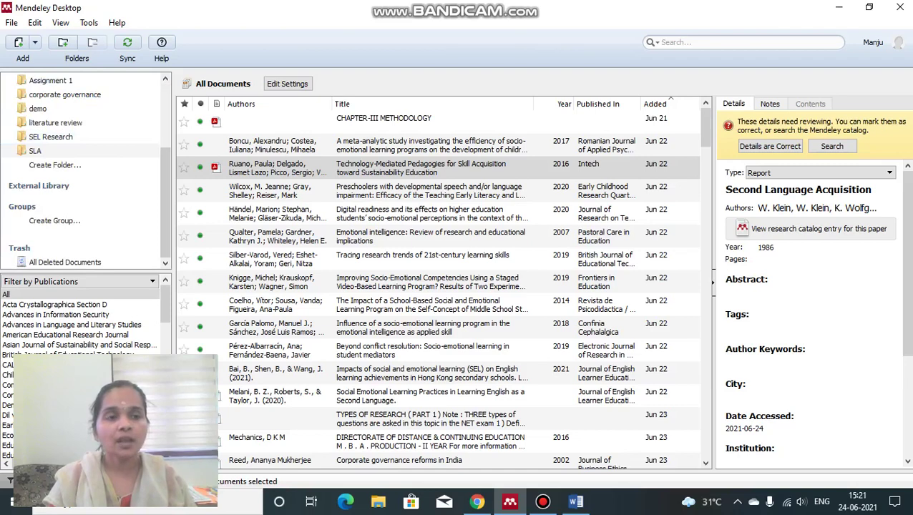
pyautogui.click(35, 151)
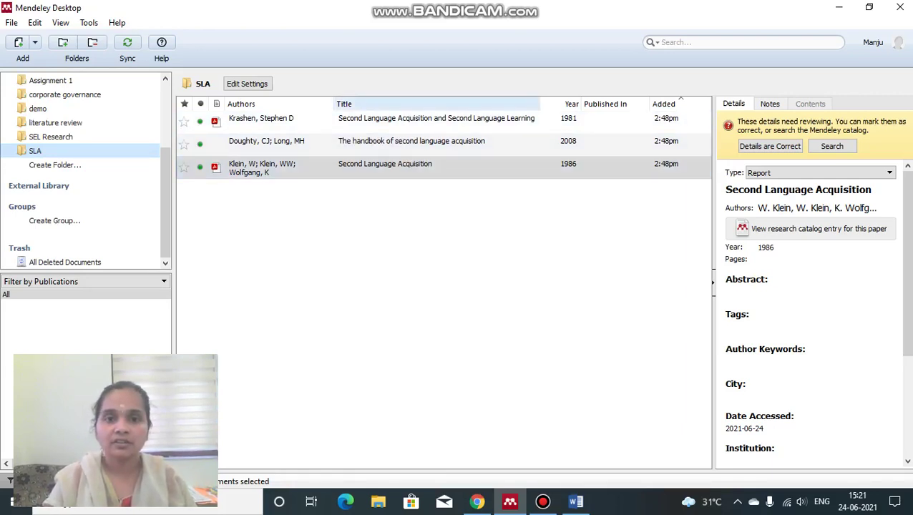
pyautogui.doubleClick(434, 118)
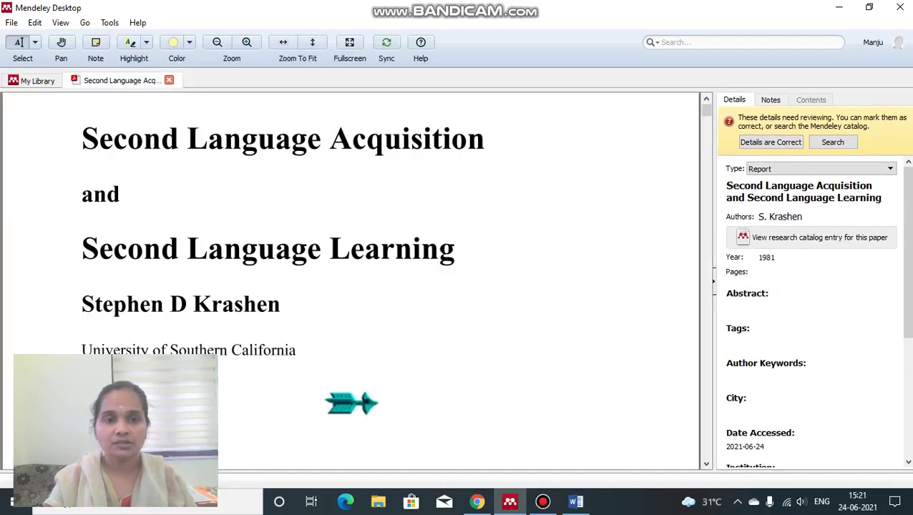
# Copy the passage from "Language acquisition is very similar" through "conveying and understanding." under the paper's Monitor Model for Performance heading.
pyautogui.scroll(-1, 350, 279)
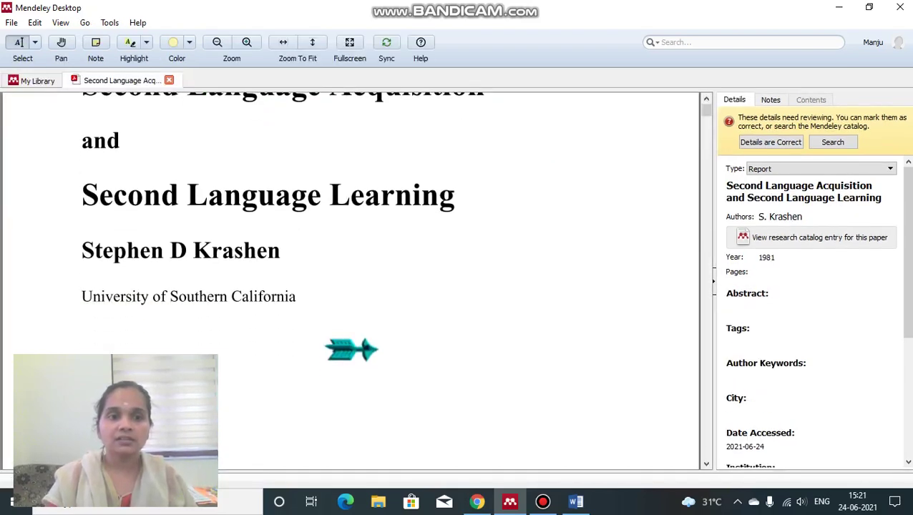
pyautogui.scroll(1, 350, 279)
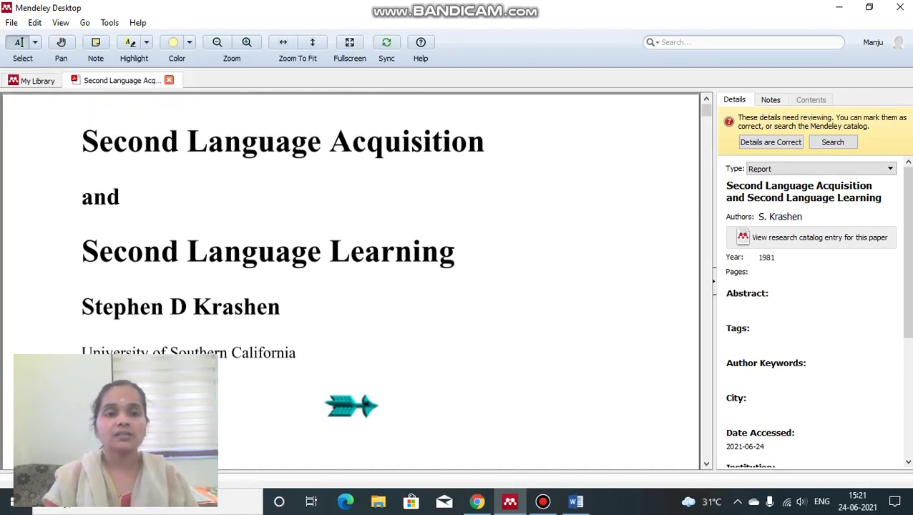
pyautogui.scroll(-2, 350, 279)
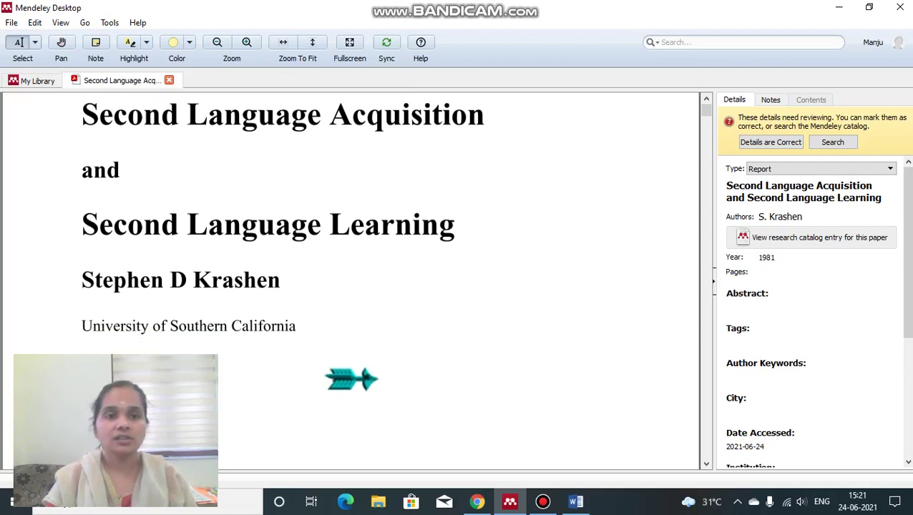
pyautogui.scroll(-4, 350, 279)
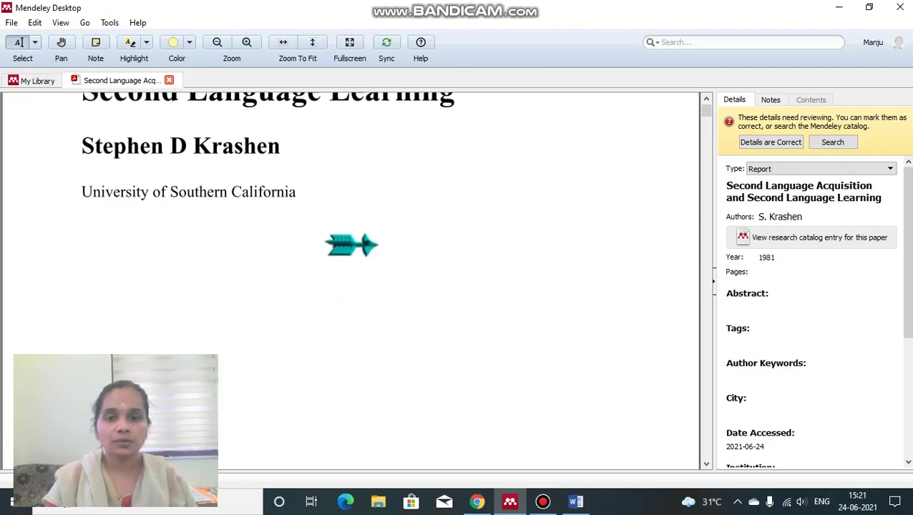
pyautogui.scroll(-5, 351, 279)
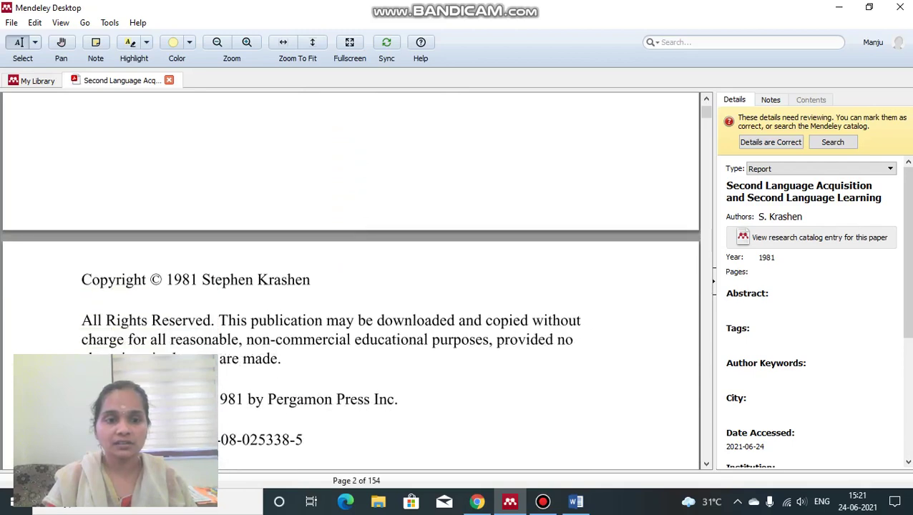
pyautogui.scroll(-7, 351, 279)
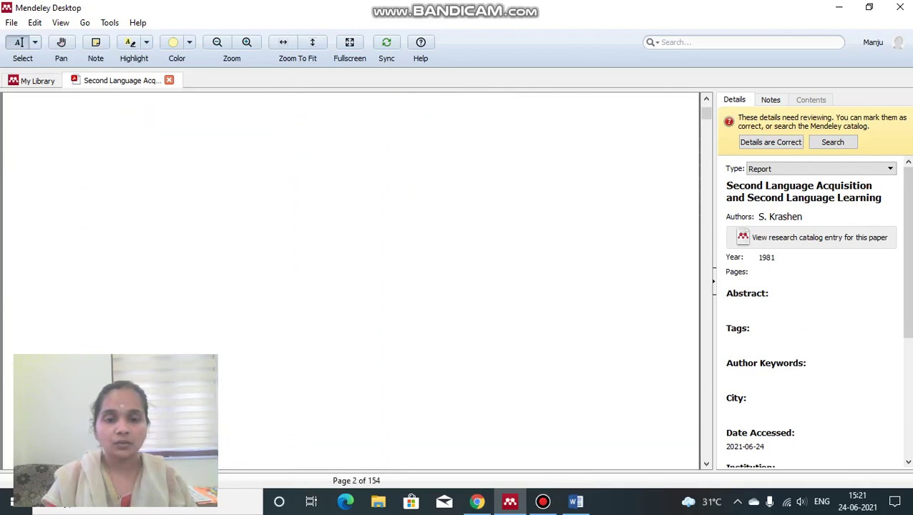
pyautogui.scroll(-10, 350, 279)
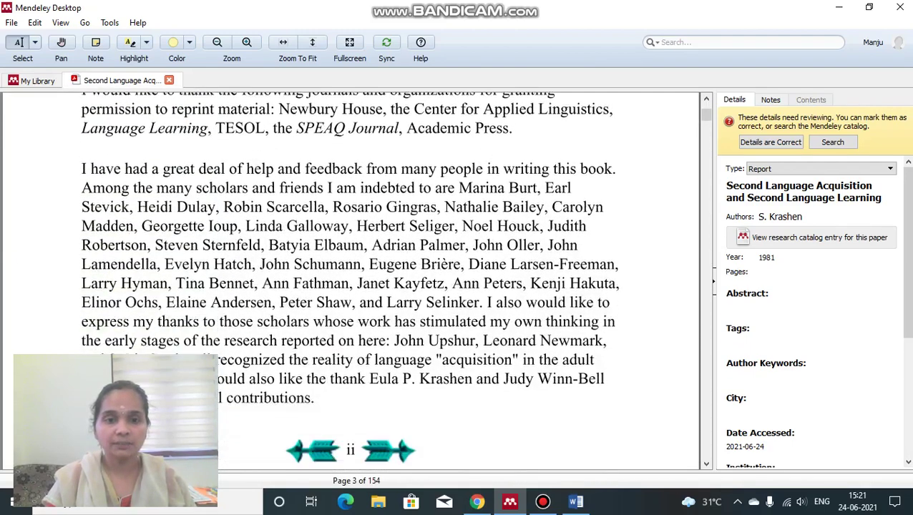
pyautogui.scroll(-8, 350, 279)
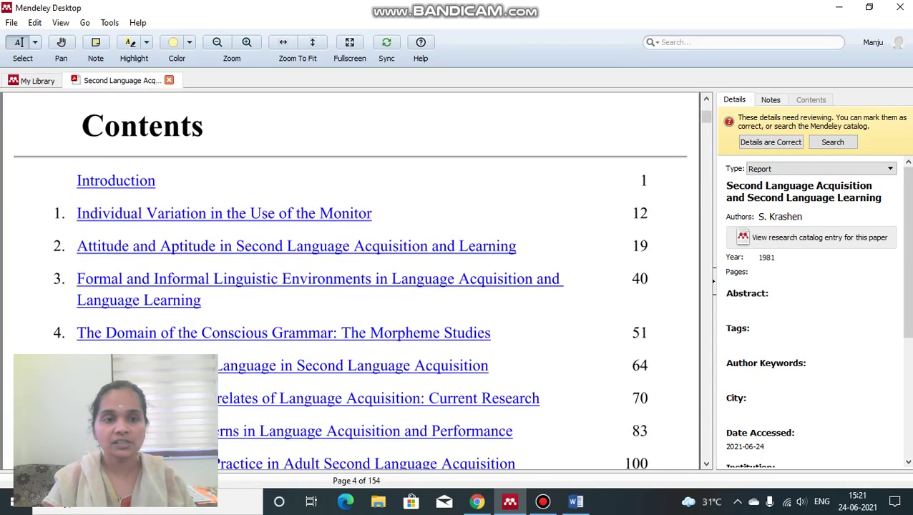
pyautogui.scroll(-10, 351, 279)
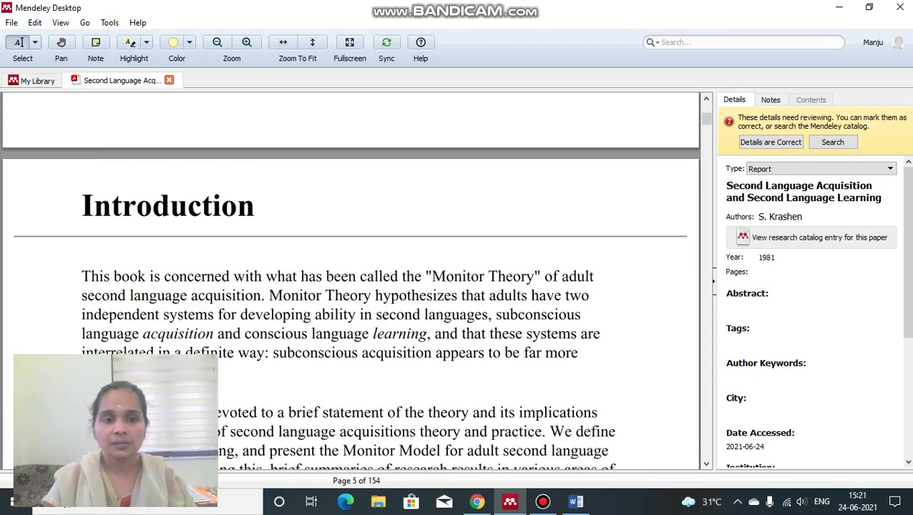
pyautogui.scroll(-5, 351, 279)
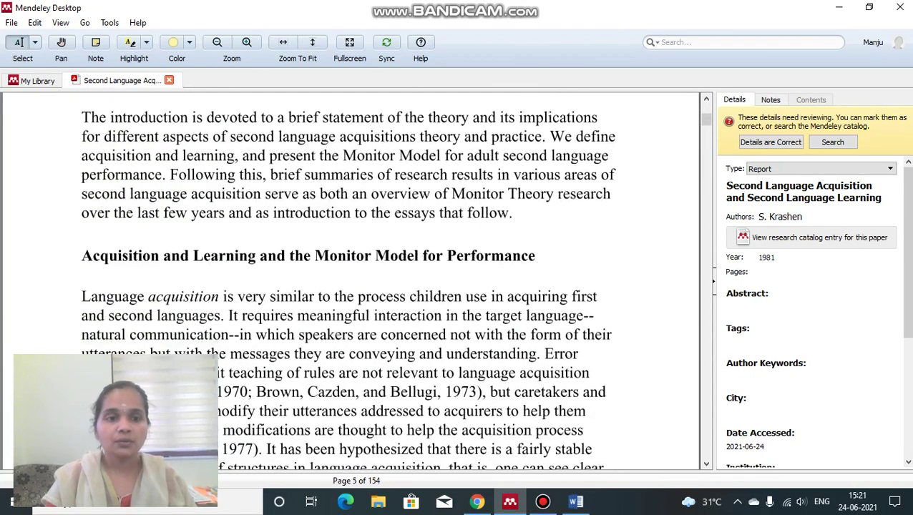
pyautogui.scroll(-3, 350, 279)
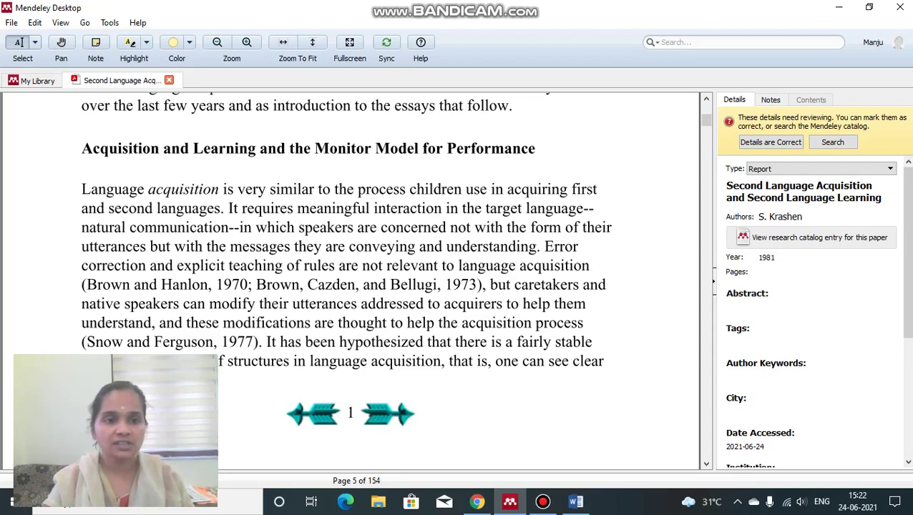
pyautogui.moveTo(81, 188)
pyautogui.mouseDown()
pyautogui.moveTo(170, 246)
pyautogui.moveTo(462, 227)
pyautogui.moveTo(548, 246)
pyautogui.moveTo(540, 246)
pyautogui.mouseUp()
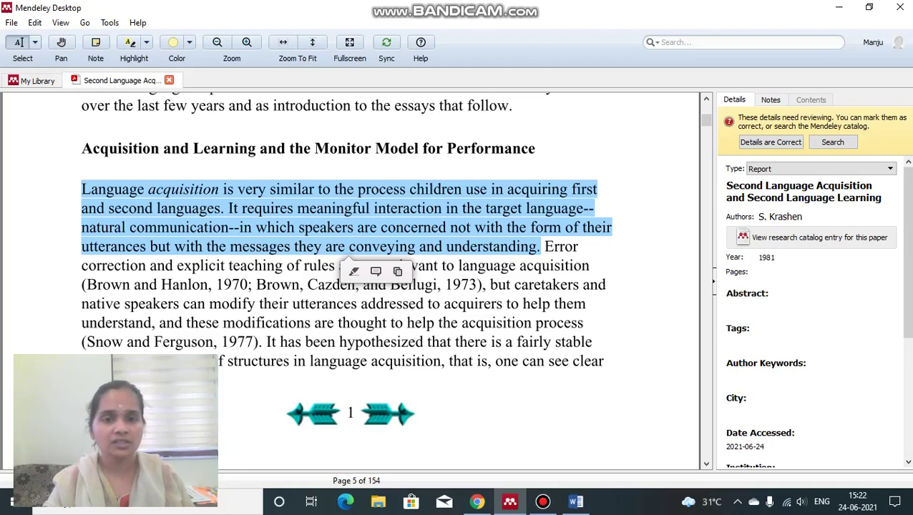
pyautogui.click(398, 271)
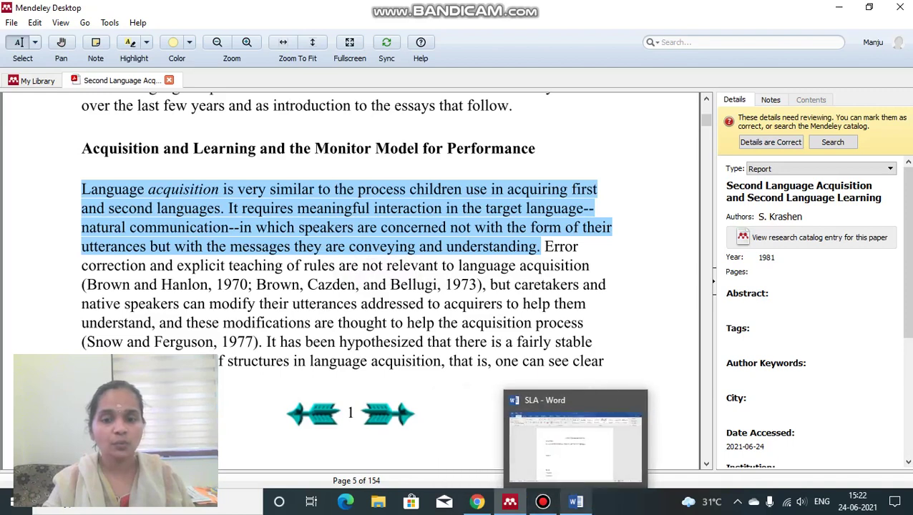
# Switch back to the SLA document in Word and delete the space and full stop ending the Introduction sentence.
pyautogui.click(576, 501)
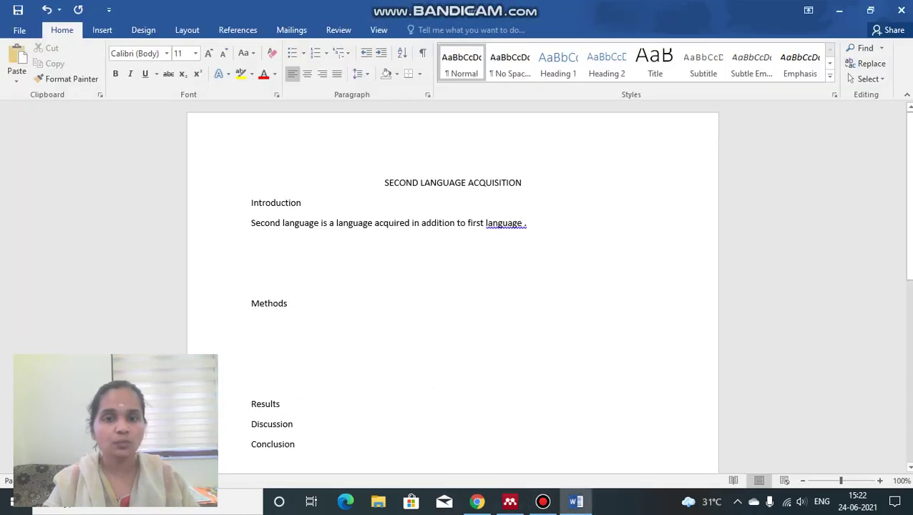
pyautogui.press('BackSpace')
pyautogui.press('BackSpace')
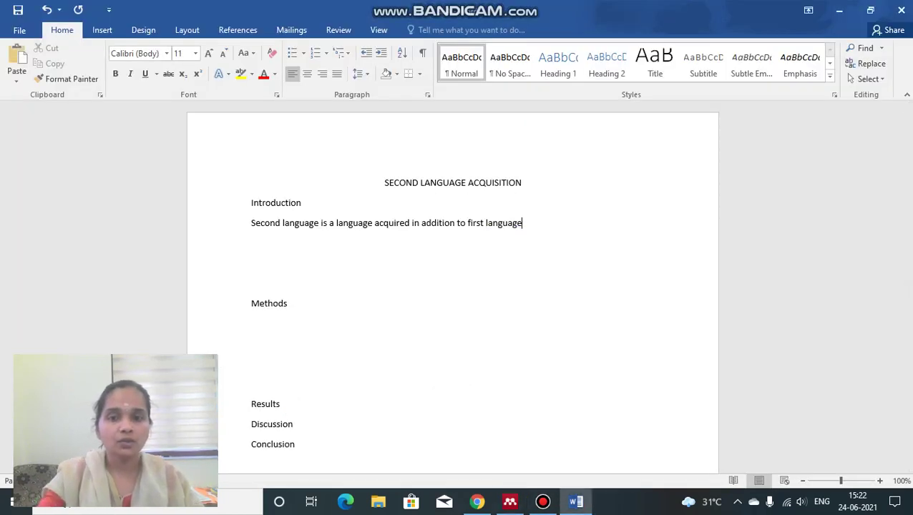
# End the Introduction sentence with a full stop and paste the copied "Language acquisition is very similar" passage after it.
pyautogui.write('.')
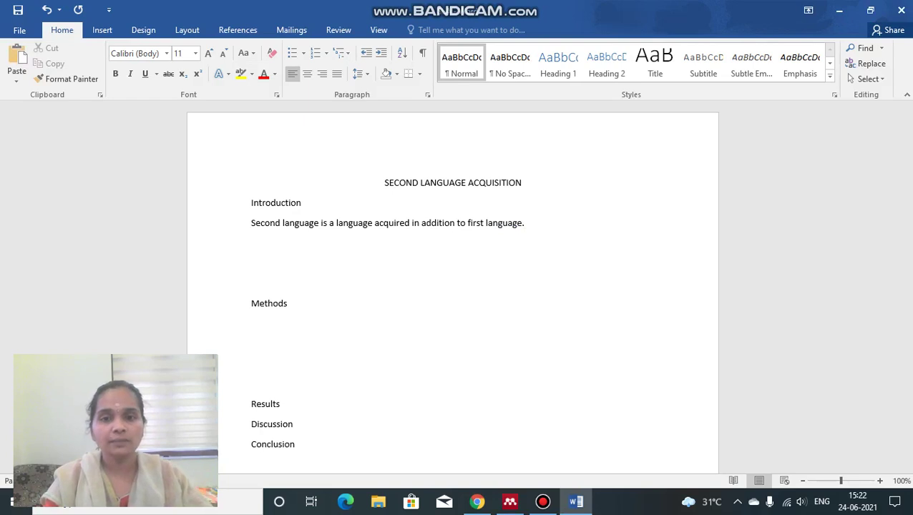
pyautogui.hotkey('ctrl', 'v')
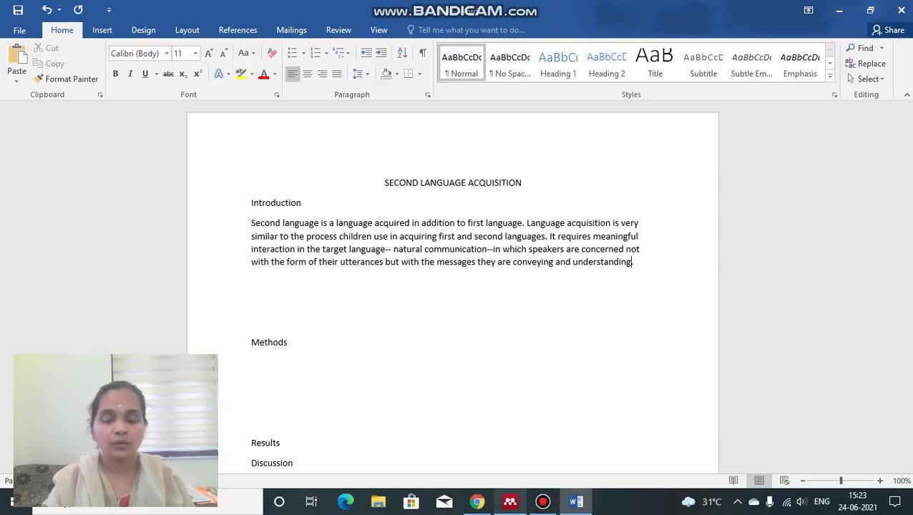
# Switch to Mendeley Desktop and check in the library's tools whether the MS Word plugin is installed.
pyautogui.moveTo(509, 501)
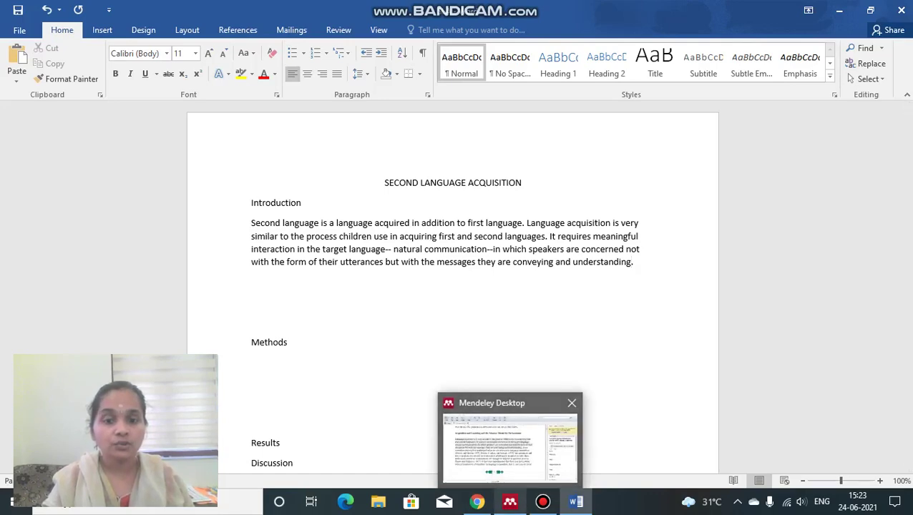
pyautogui.click(509, 440)
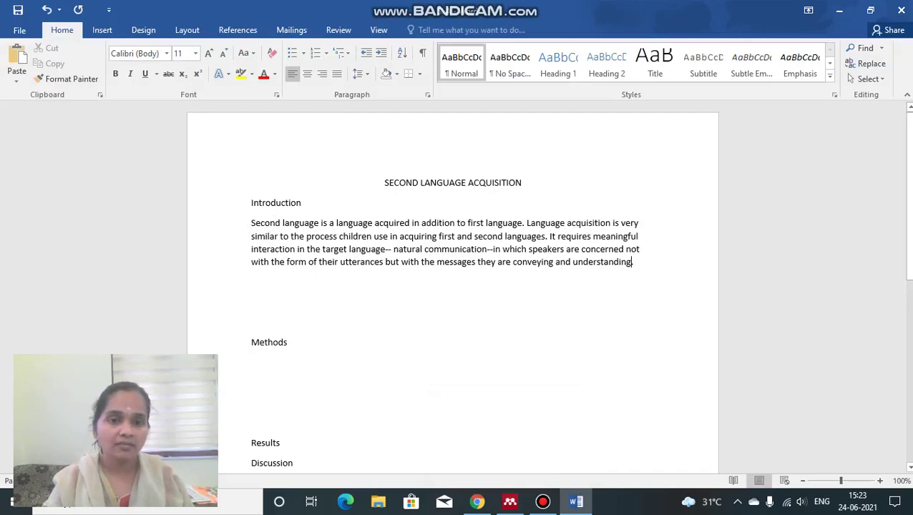
pyautogui.hotkey('alt', 'Tab')
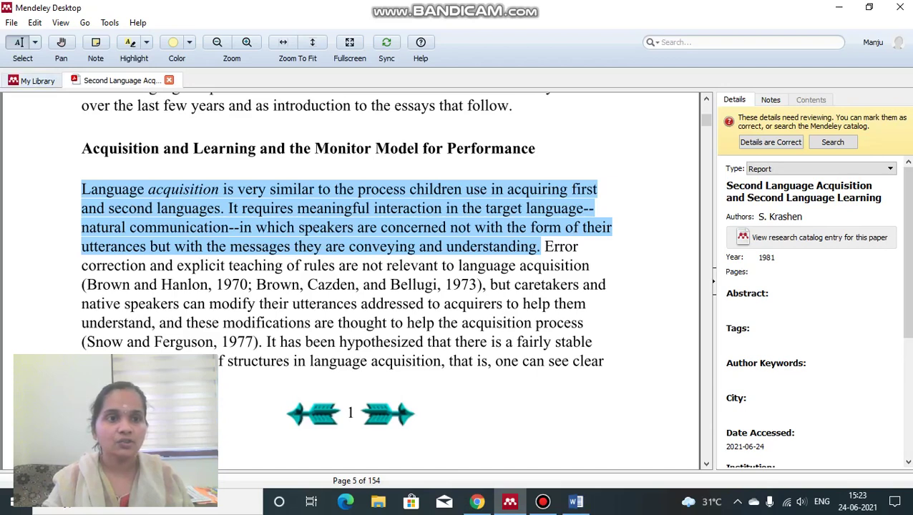
pyautogui.hotkey('ctrl', 'Tab')
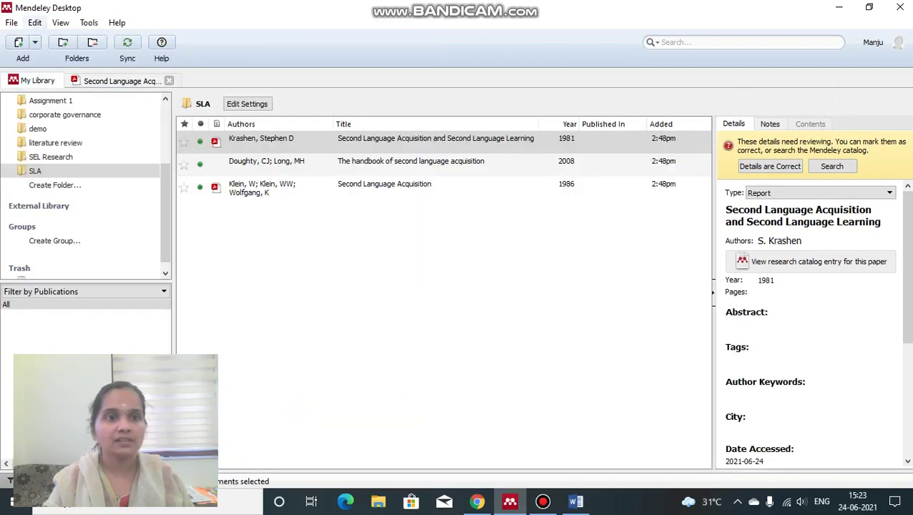
pyautogui.click(88, 22)
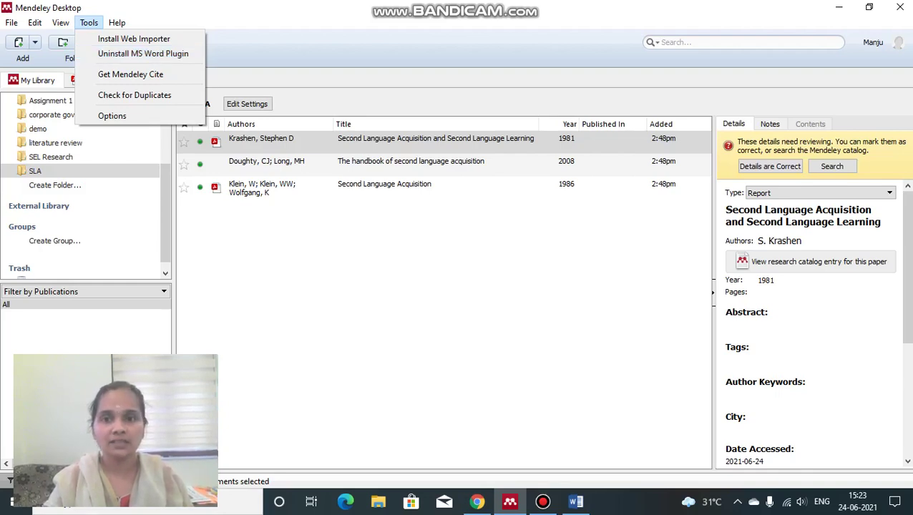
# Switch back to Word and insert a Mendeley citation of the 1981 paper "Second Language Acquisition and Second Language Learning" before the pasted passage's final full stop.
pyautogui.click(576, 502)
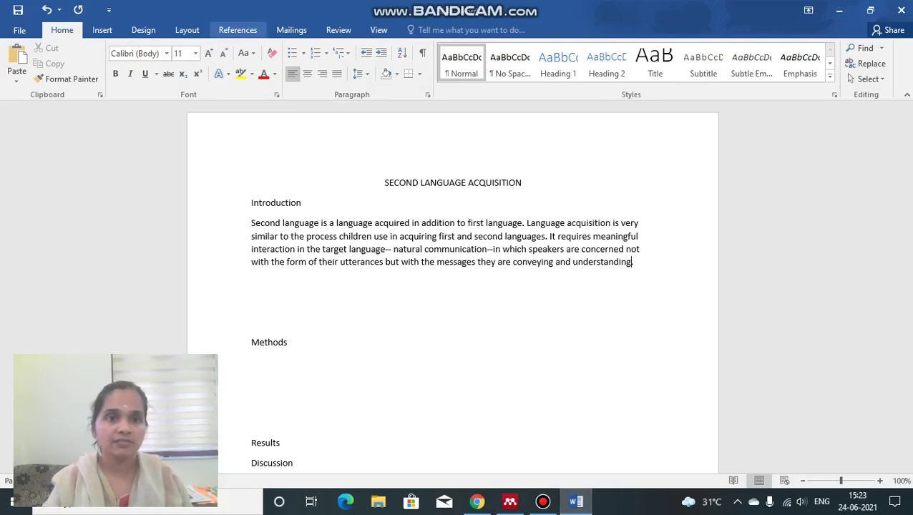
pyautogui.doubleClick(237, 30)
pyautogui.click(237, 30)
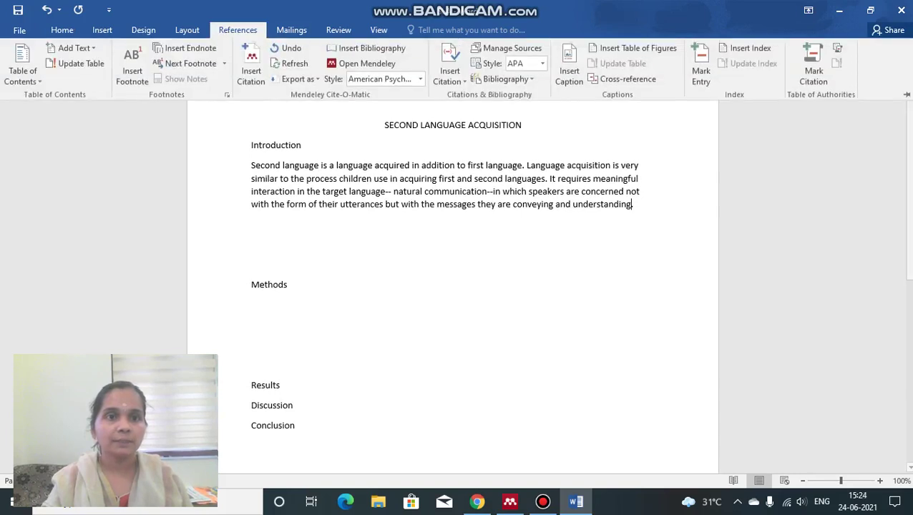
pyautogui.doubleClick(237, 30)
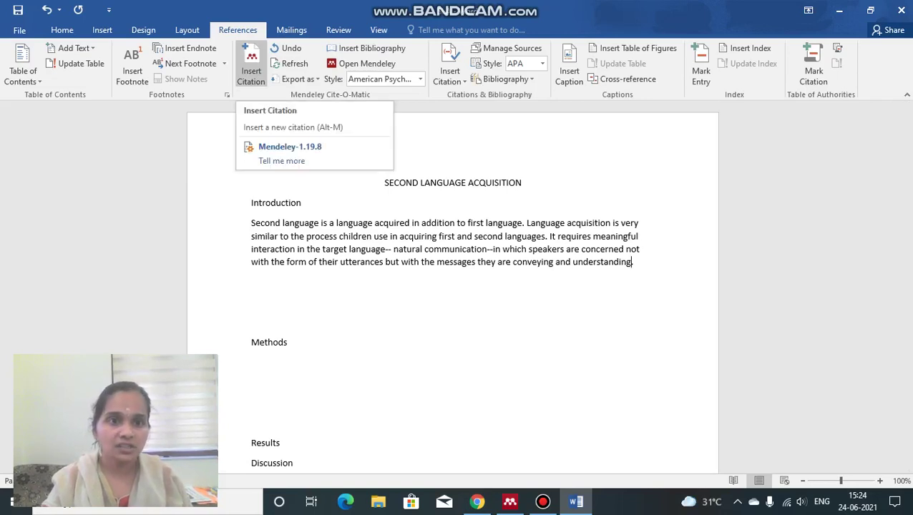
pyautogui.click(252, 68)
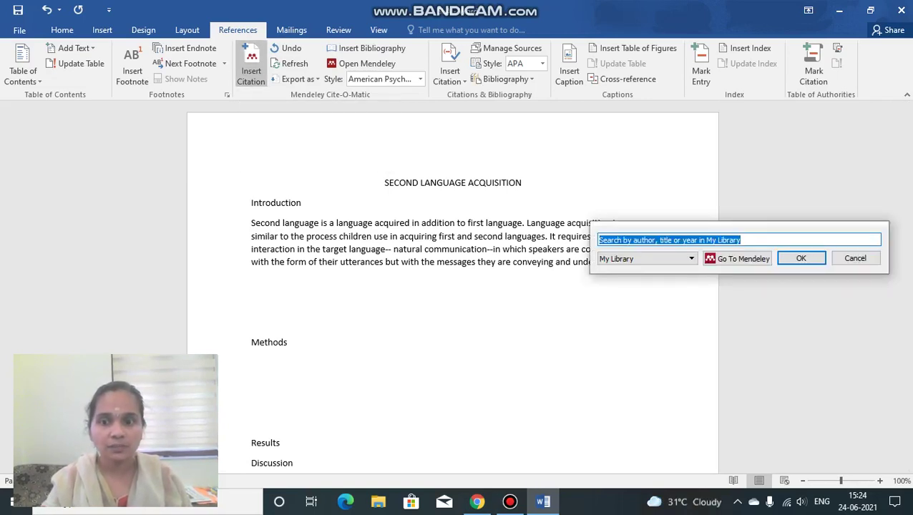
pyautogui.click(736, 259)
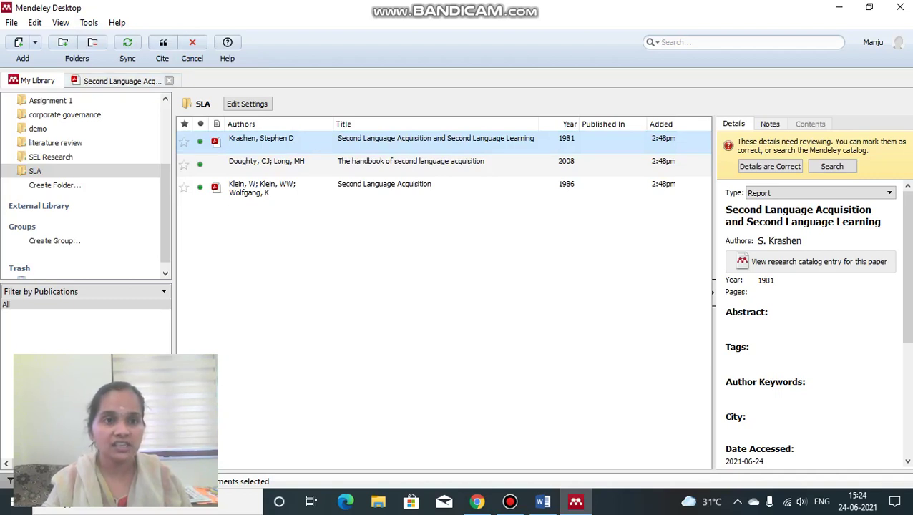
pyautogui.click(163, 44)
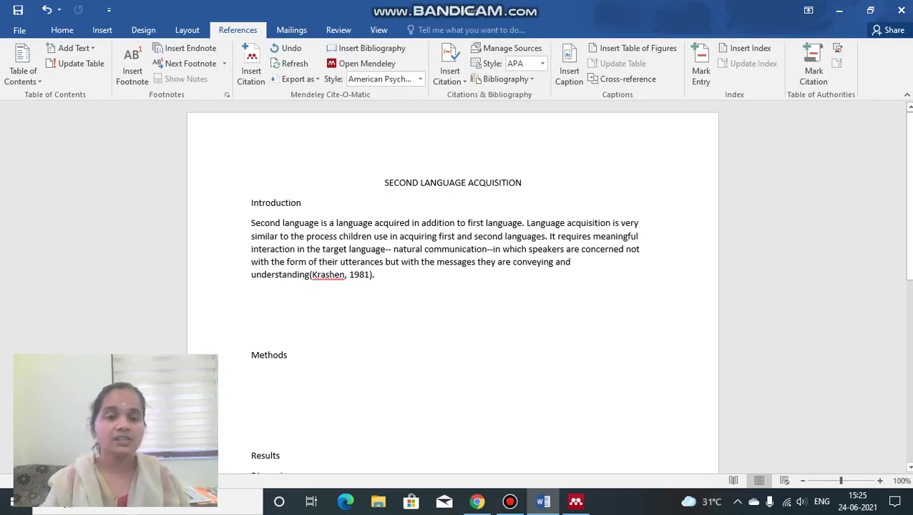
pyautogui.write('.')
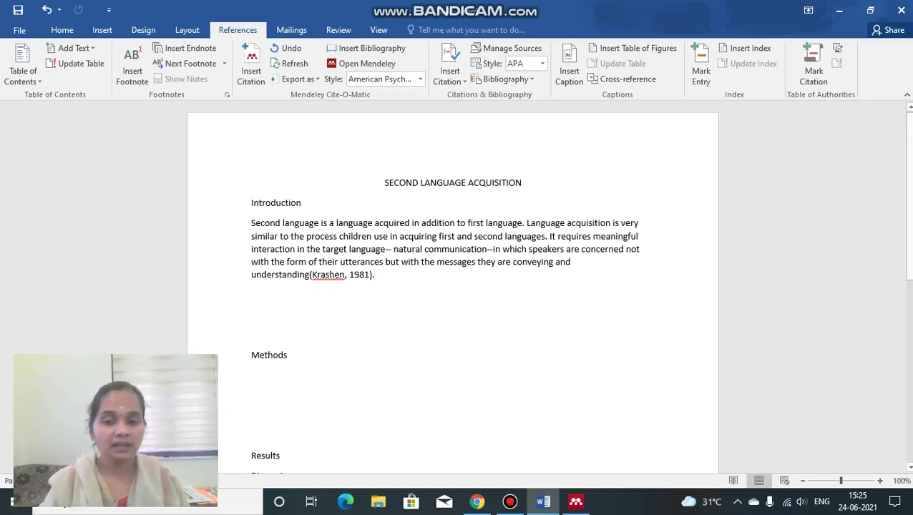
# In Mendeley Desktop, review the 2008 handbook's details and open the 1986 paper "Second Language Acquisition" from the SLA folder.
pyautogui.moveTo(576, 501)
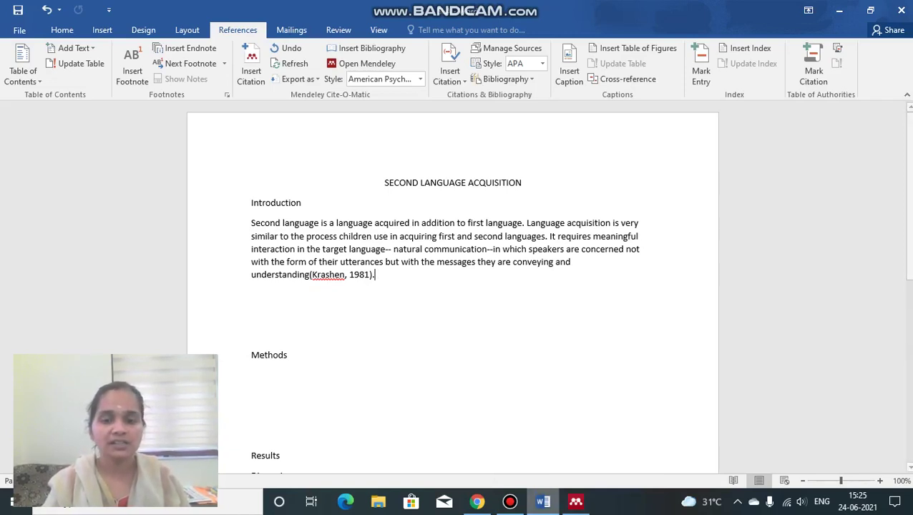
pyautogui.click(549, 439)
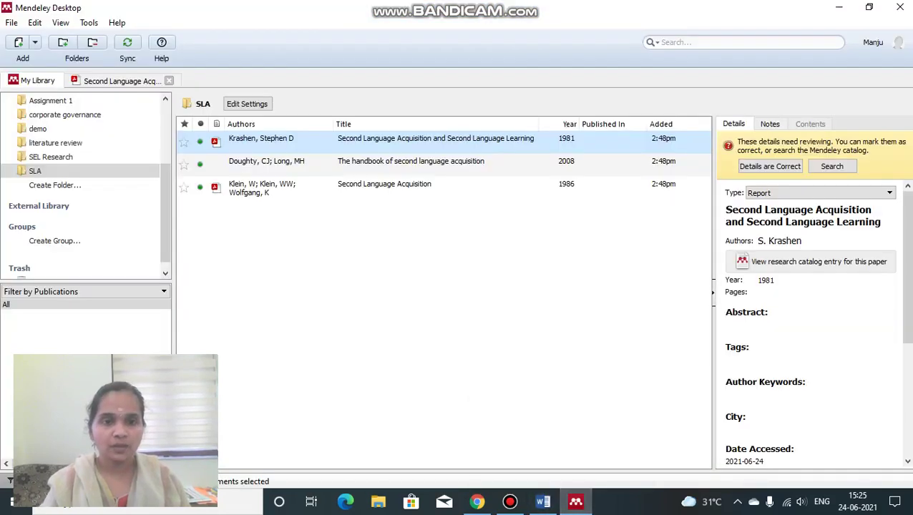
pyautogui.click(411, 161)
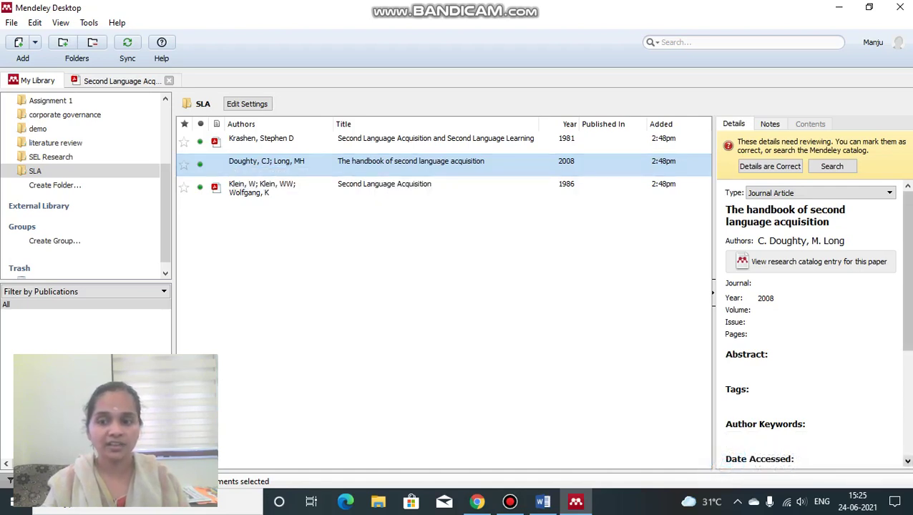
pyautogui.scroll(-3, 815, 322)
pyautogui.scroll(-2, 815, 322)
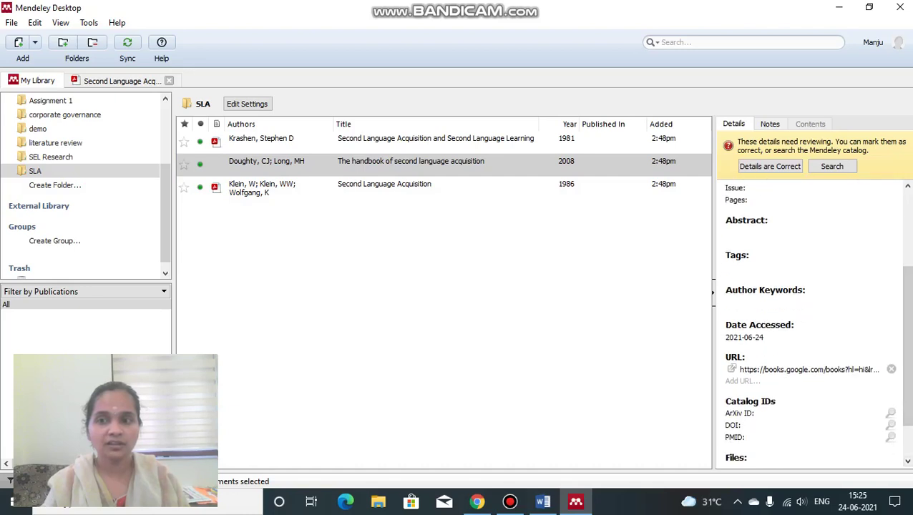
pyautogui.scroll(5, 816, 322)
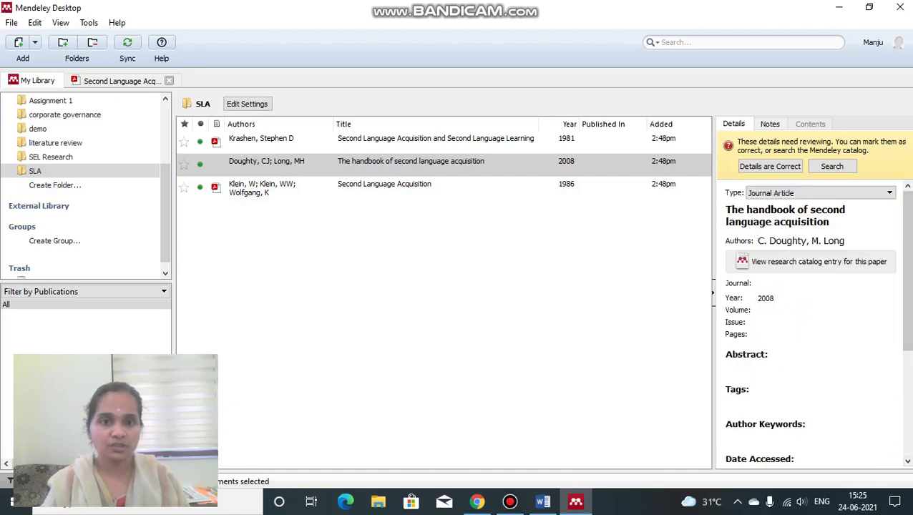
pyautogui.click(400, 161)
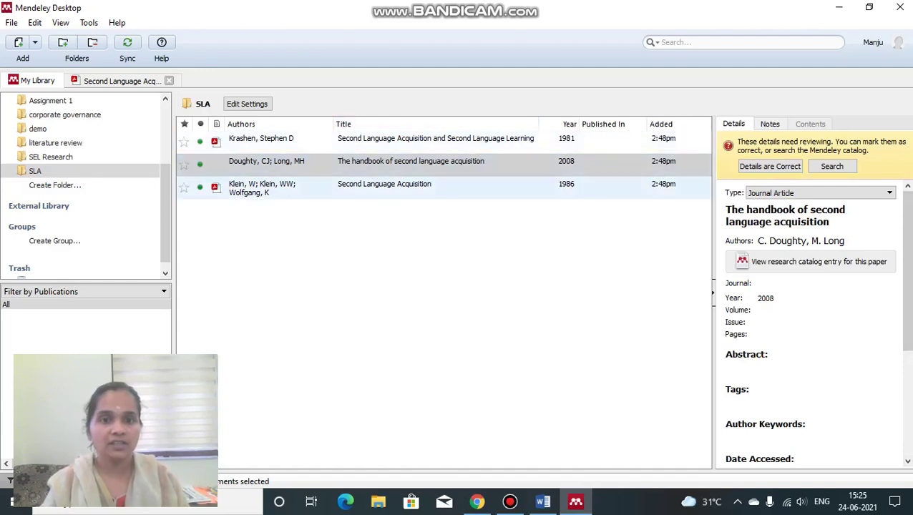
pyautogui.click(400, 187)
pyautogui.doubleClick(400, 187)
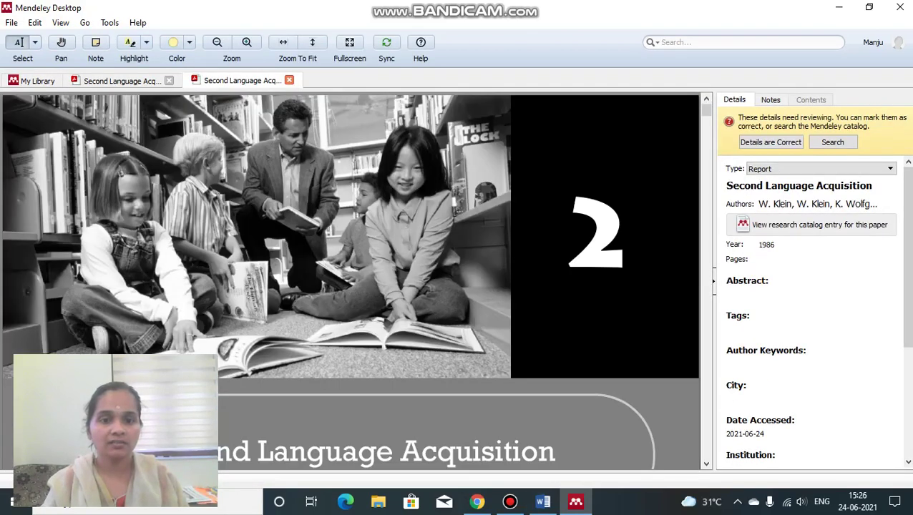
# Copy the sentence ending "dynamic nature of language." under the "Language, Power, Social Standing, and Identity" heading and return to the Word document.
pyautogui.scroll(-10, 350, 281)
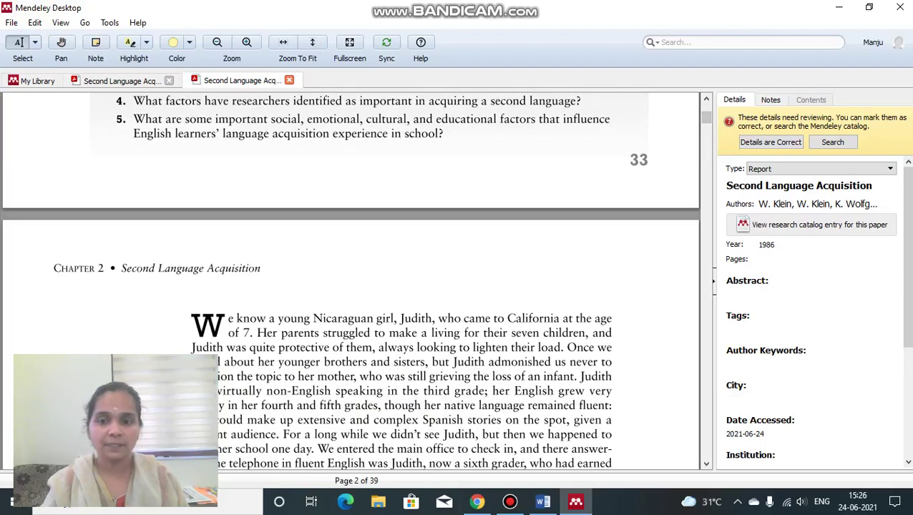
pyautogui.scroll(-10, 351, 280)
pyautogui.scroll(-10, 350, 280)
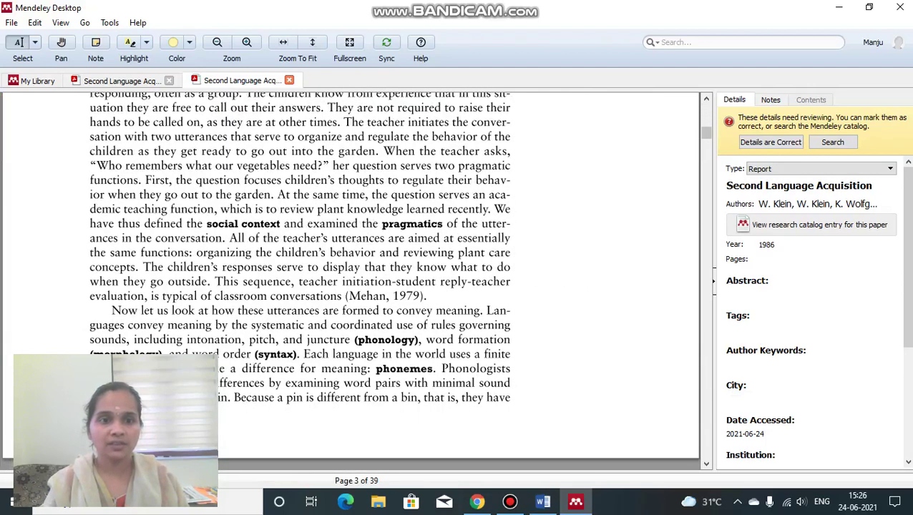
pyautogui.scroll(-5, 351, 280)
pyautogui.scroll(-5, 351, 280)
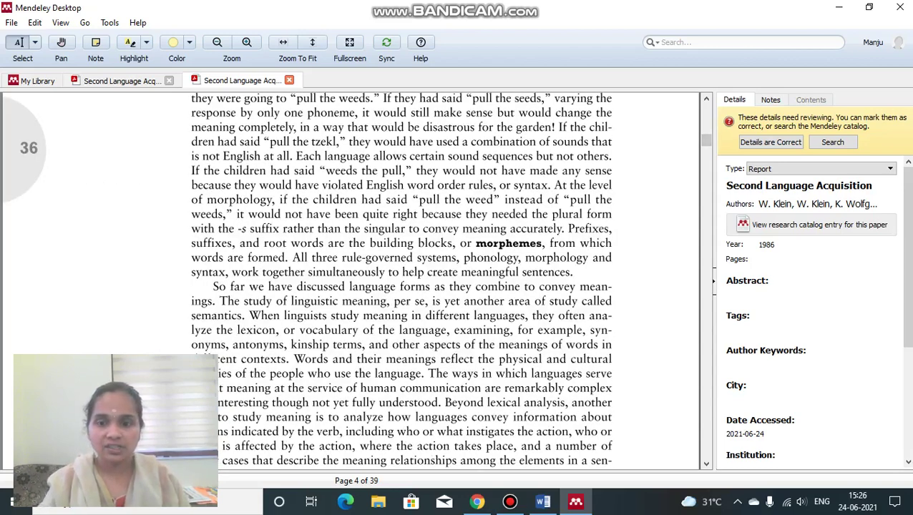
pyautogui.scroll(-5, 350, 281)
pyautogui.scroll(-5, 350, 280)
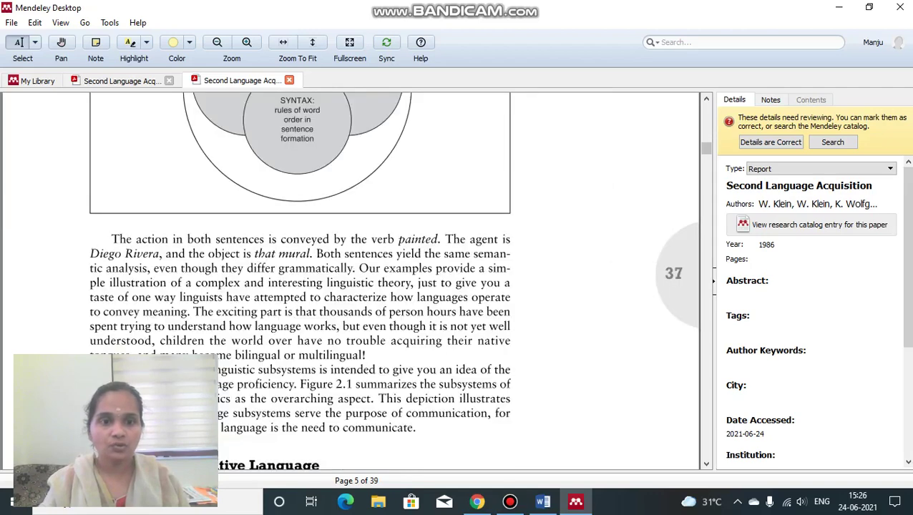
pyautogui.scroll(-10, 350, 280)
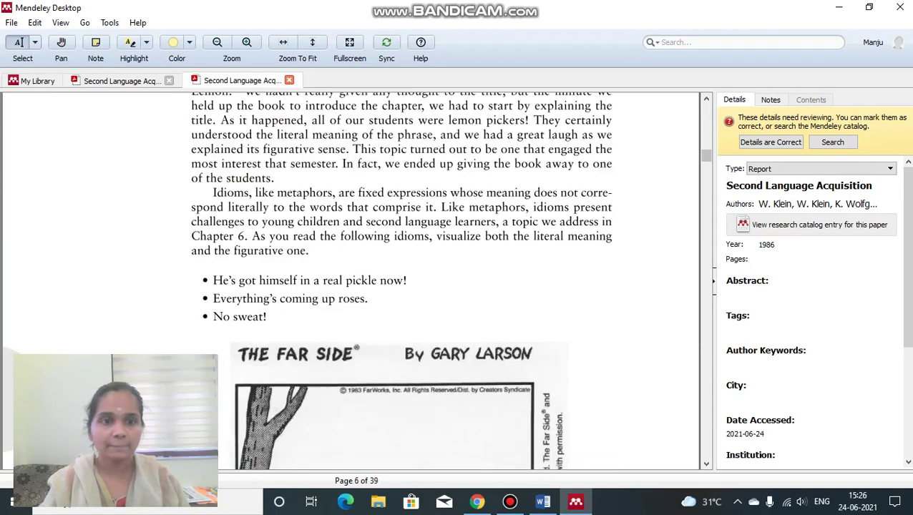
pyautogui.scroll(-10, 350, 280)
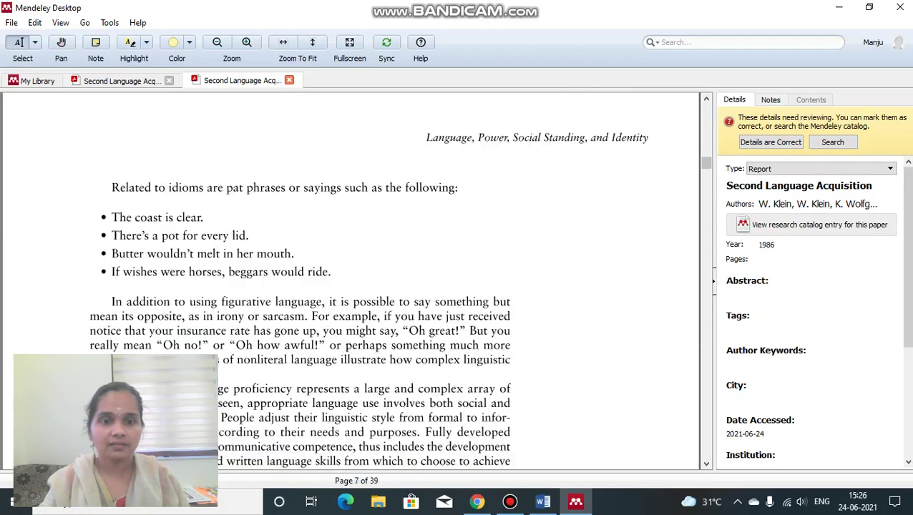
pyautogui.scroll(5, 350, 280)
pyautogui.scroll(-5, 350, 281)
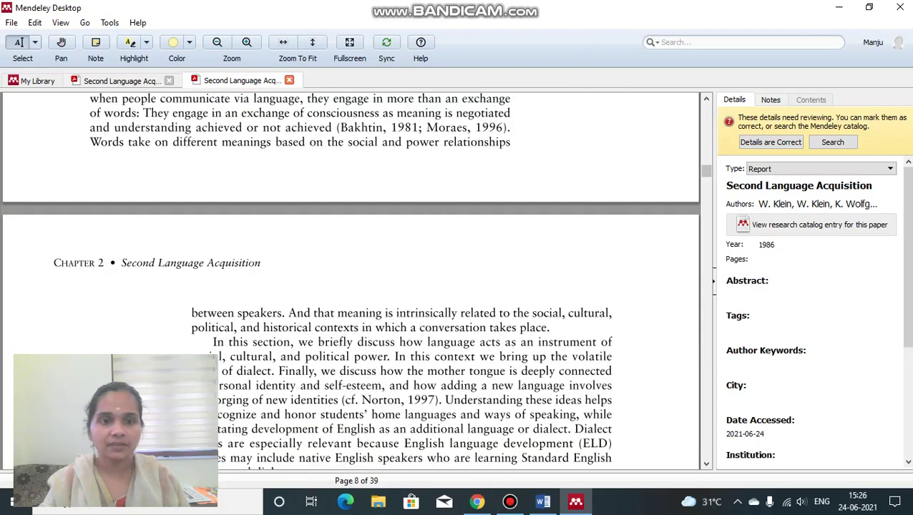
pyautogui.scroll(5, 351, 280)
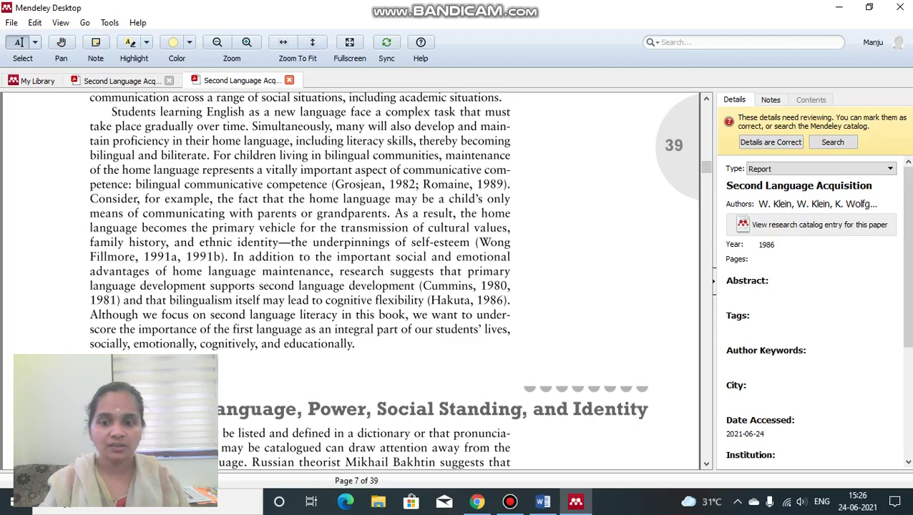
pyautogui.scroll(-3, 351, 280)
pyautogui.scroll(-6, 351, 280)
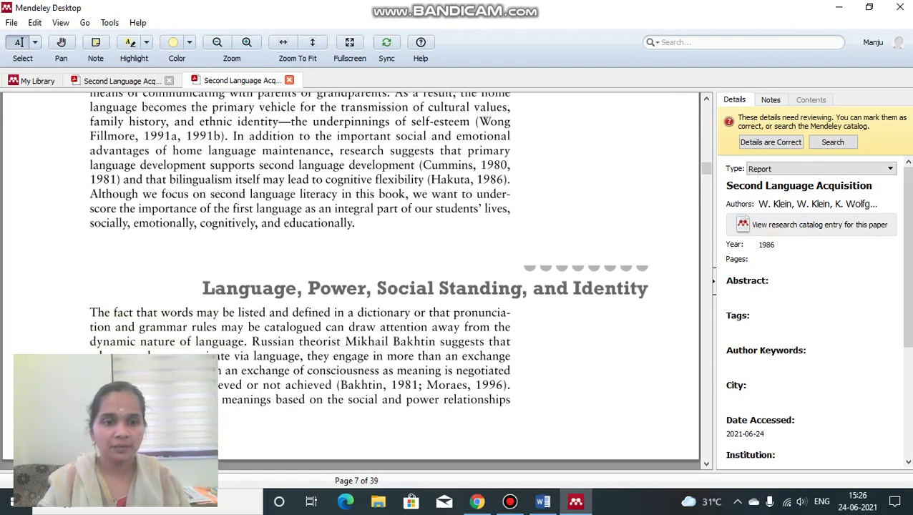
pyautogui.scroll(-1, 351, 280)
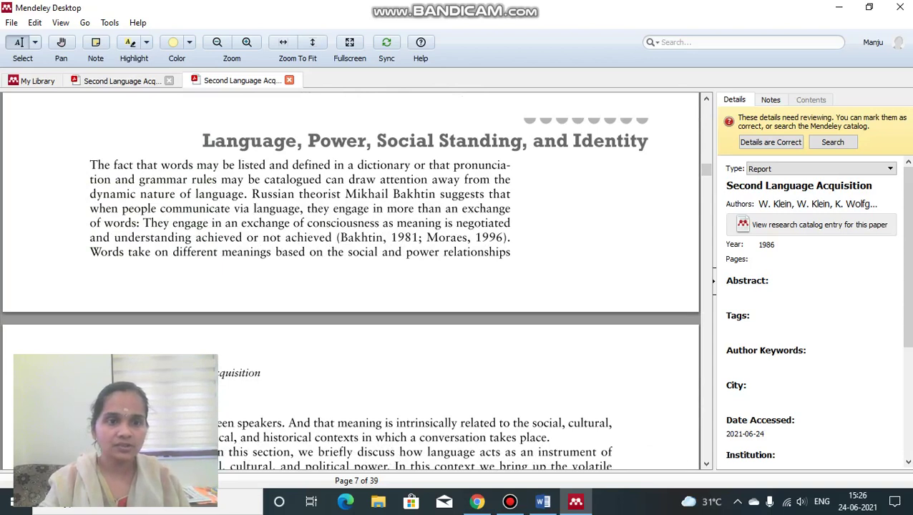
pyautogui.moveTo(90, 164); pyautogui.dragTo(248, 194)
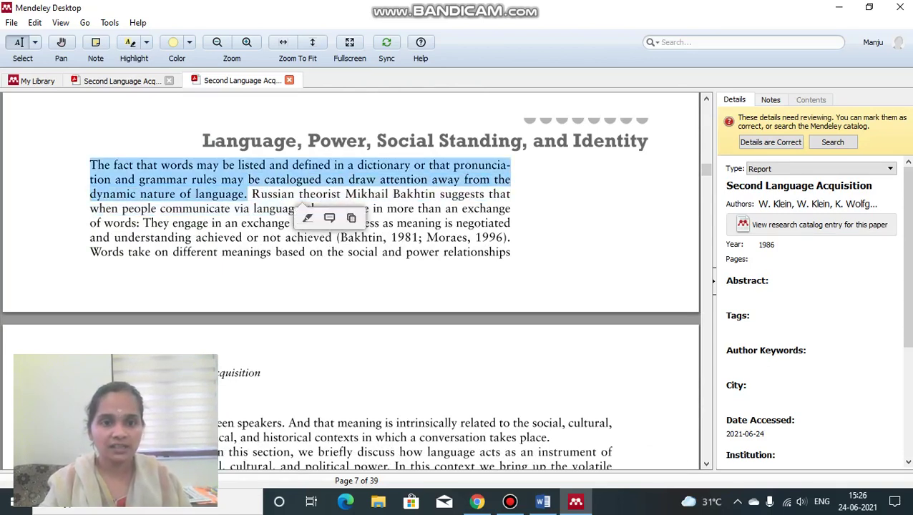
pyautogui.click(352, 217)
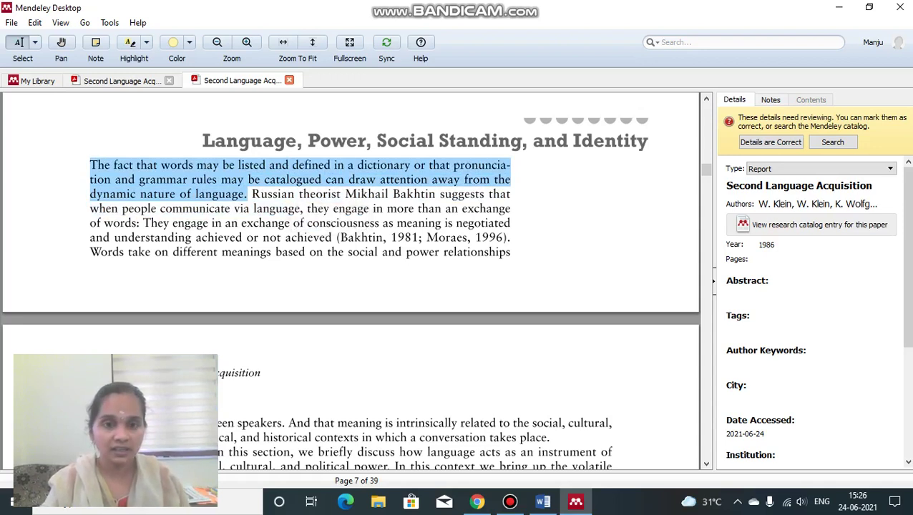
pyautogui.moveTo(576, 502)
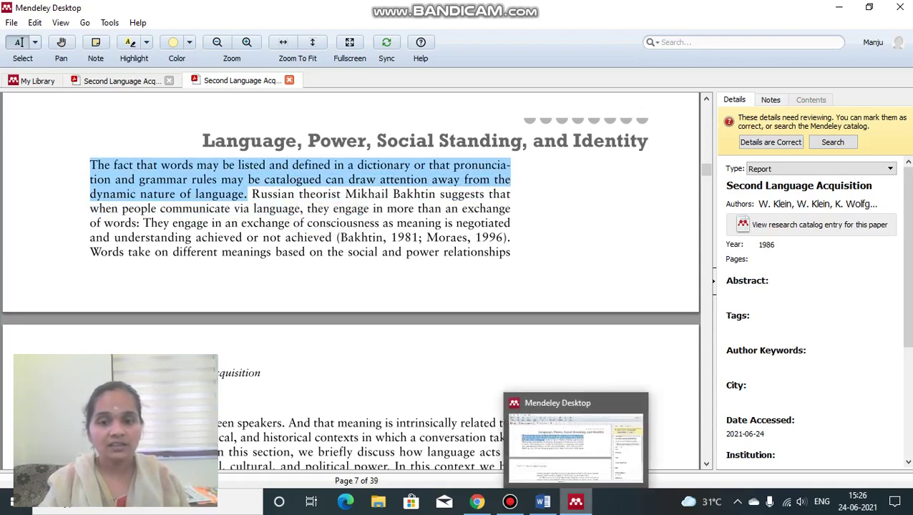
pyautogui.click(543, 502)
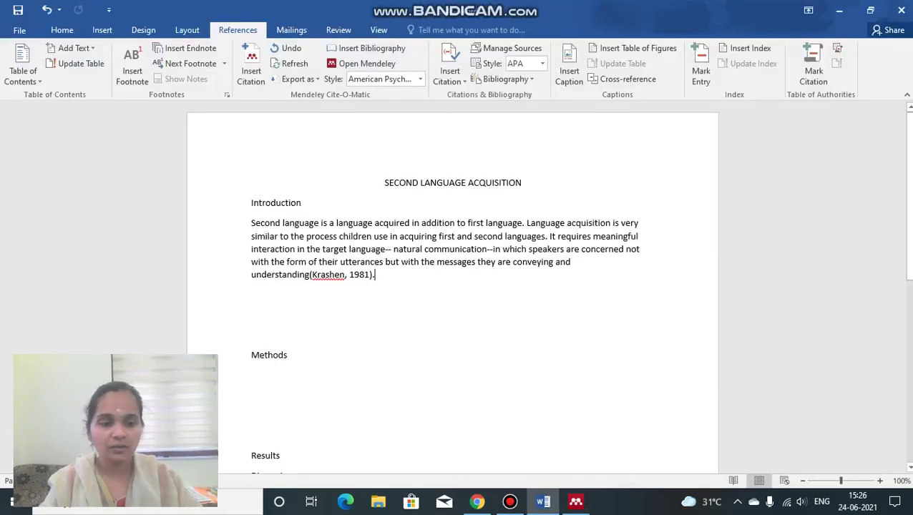
# Paste the copied sentence at the end of the introduction and insert a Mendeley citation of the 1986 paper "Second Language Acquisition" after "nature of language".
pyautogui.hotkey('ctrl', 'v')
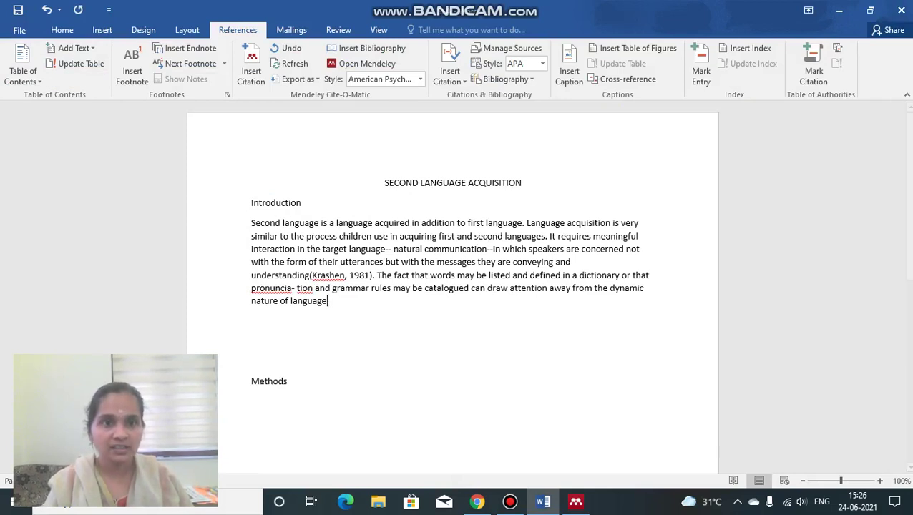
pyautogui.click(251, 70)
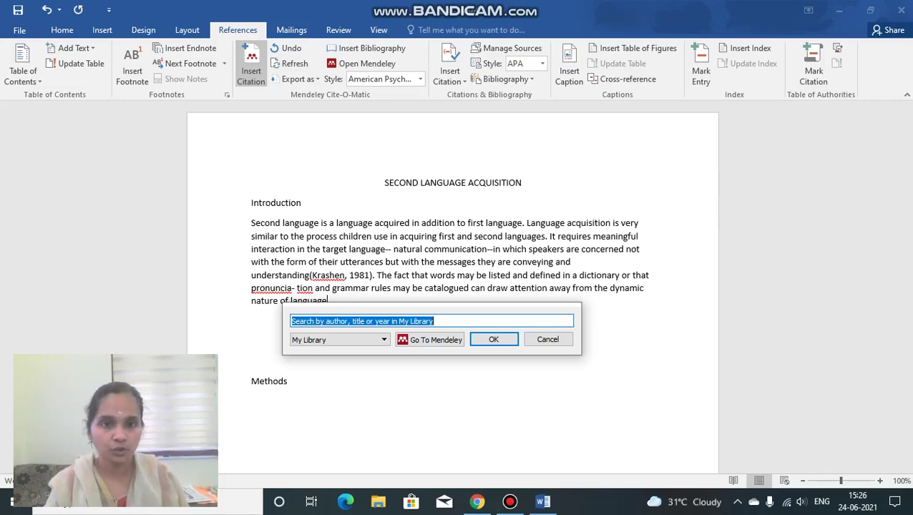
pyautogui.click(430, 339)
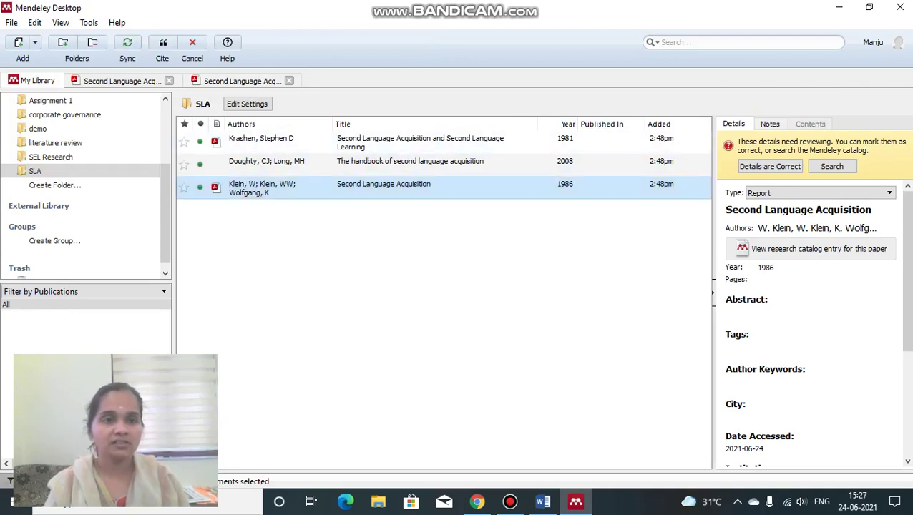
pyautogui.click(163, 44)
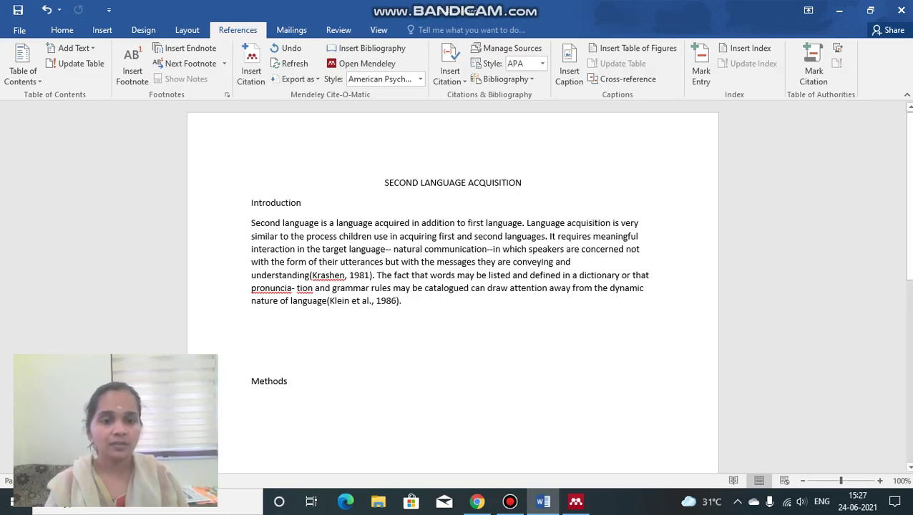
pyautogui.click(251, 400)
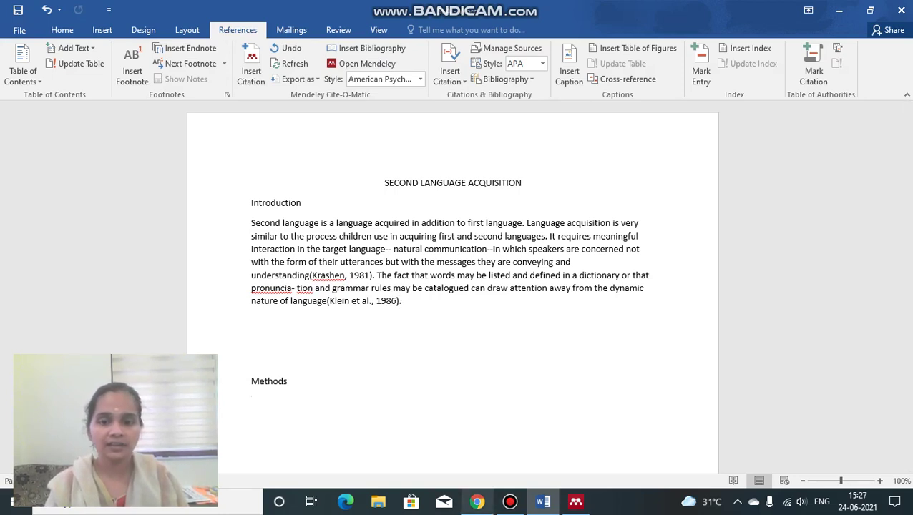
# Switch to Mendeley Desktop, open the SEL Research folder, and return to the Word document.
pyautogui.moveTo(576, 502)
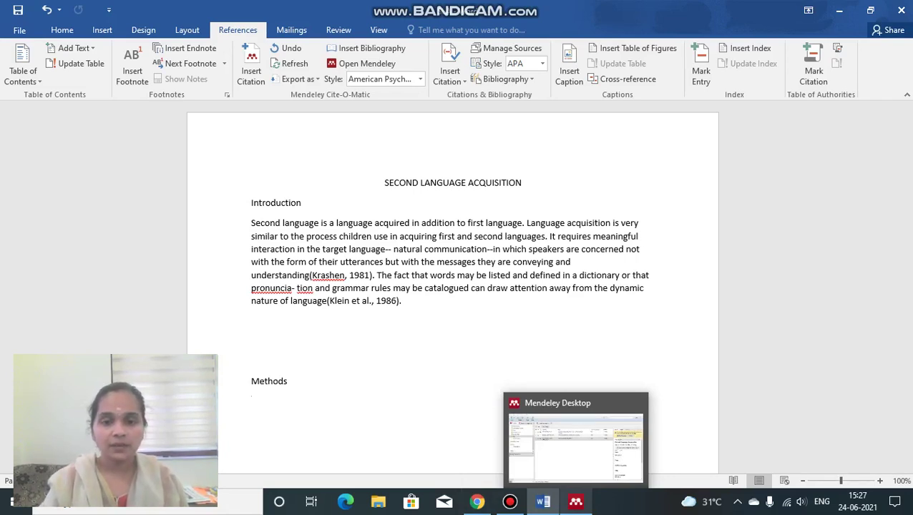
pyautogui.click(575, 439)
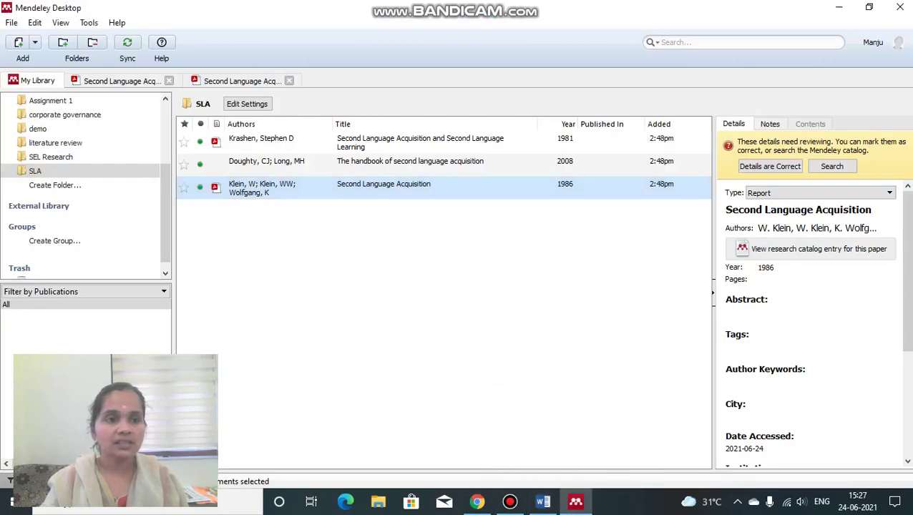
pyautogui.click(50, 157)
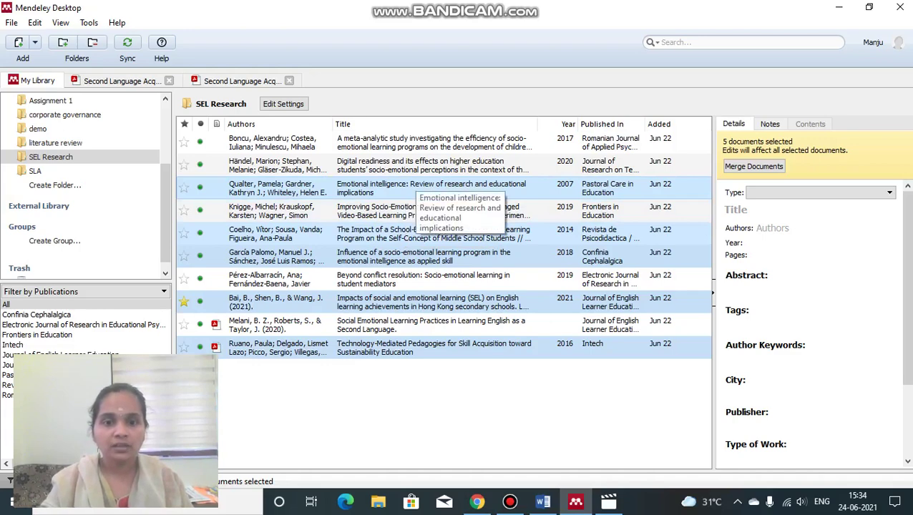
pyautogui.click(542, 501)
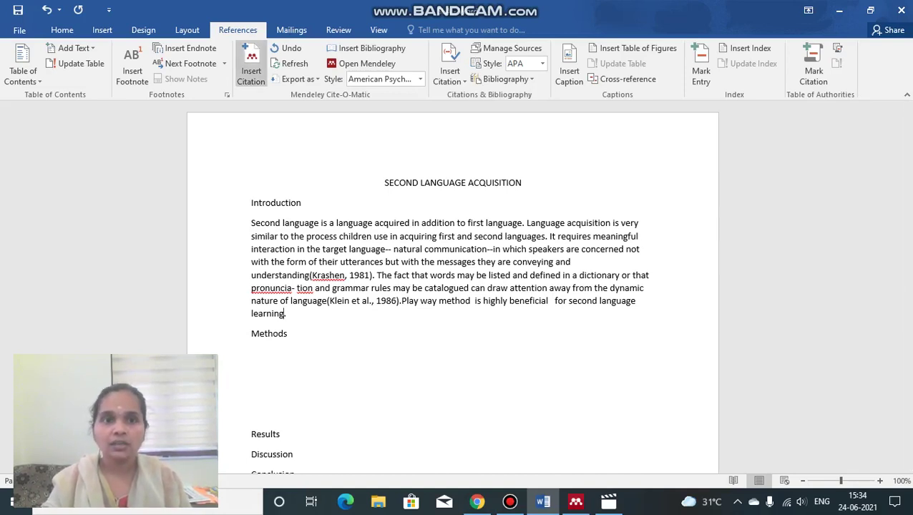
# After "second language learning", insert one Mendeley citation combining the SEL Research folder's 2020, 2019 Frontiers in Education, 2014, 2021 and 2016 papers.
pyautogui.click(251, 71)
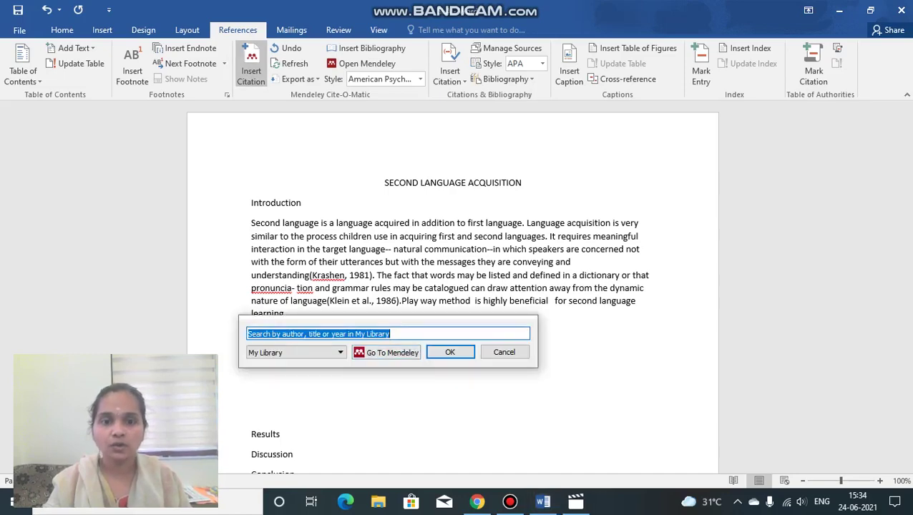
pyautogui.press('Escape')
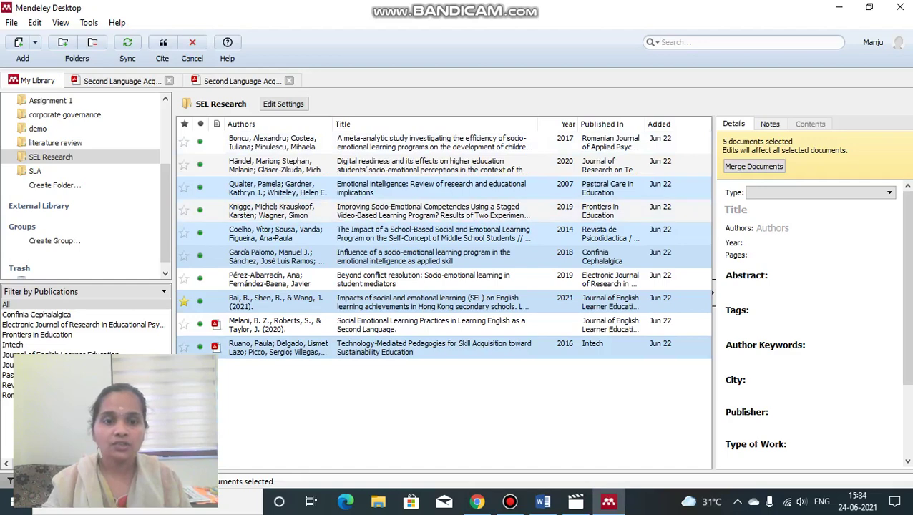
pyautogui.click(444, 400)
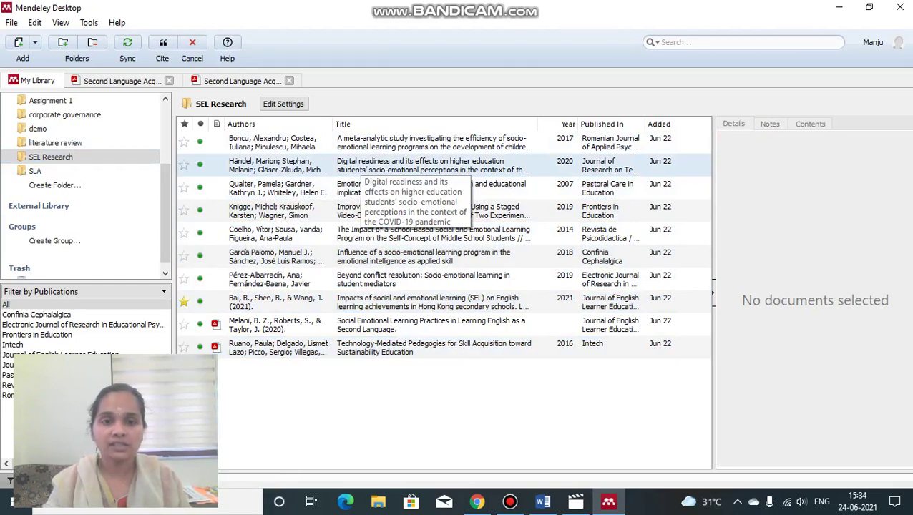
pyautogui.click(358, 165)
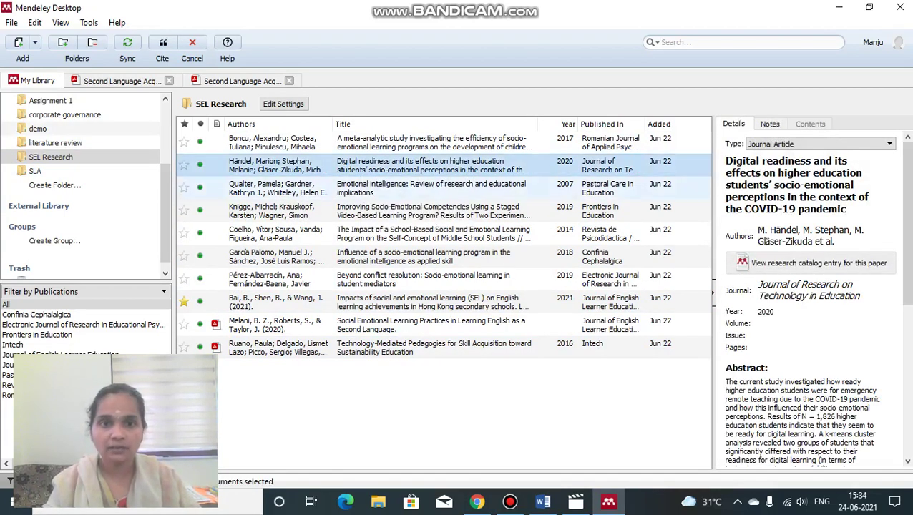
pyautogui.keyDown('ctrl'); pyautogui.click(357, 211); pyautogui.keyUp('ctrl')
pyautogui.keyDown('ctrl'); pyautogui.click(357, 233); pyautogui.keyUp('ctrl')
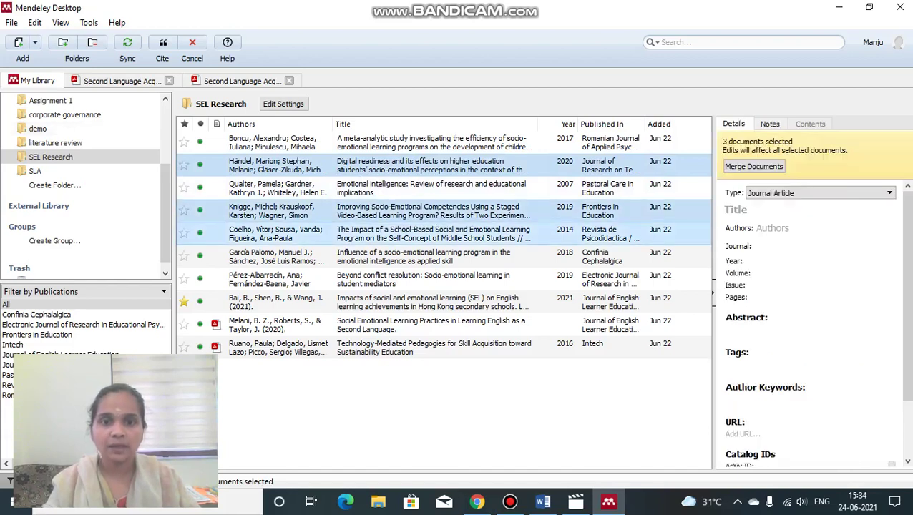
pyautogui.keyDown('ctrl'); pyautogui.click(358, 302); pyautogui.keyUp('ctrl')
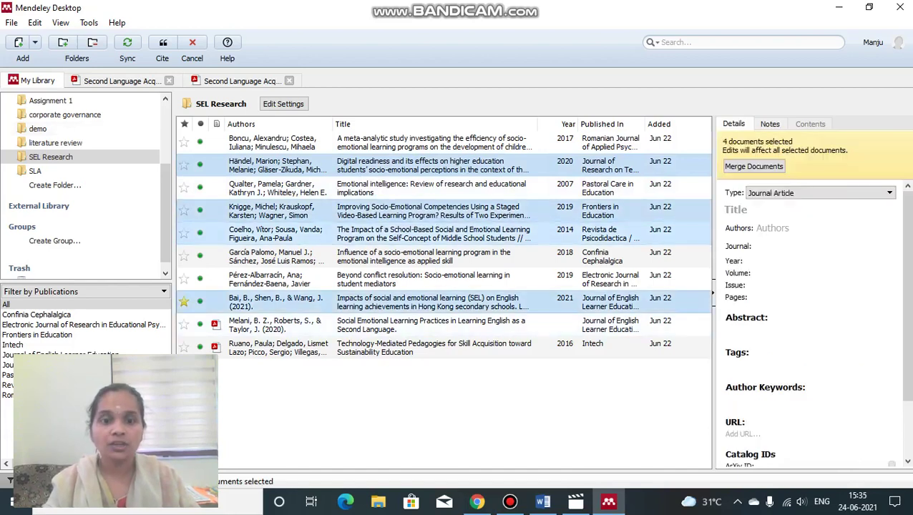
pyautogui.keyDown('ctrl'); pyautogui.click(358, 347); pyautogui.keyUp('ctrl')
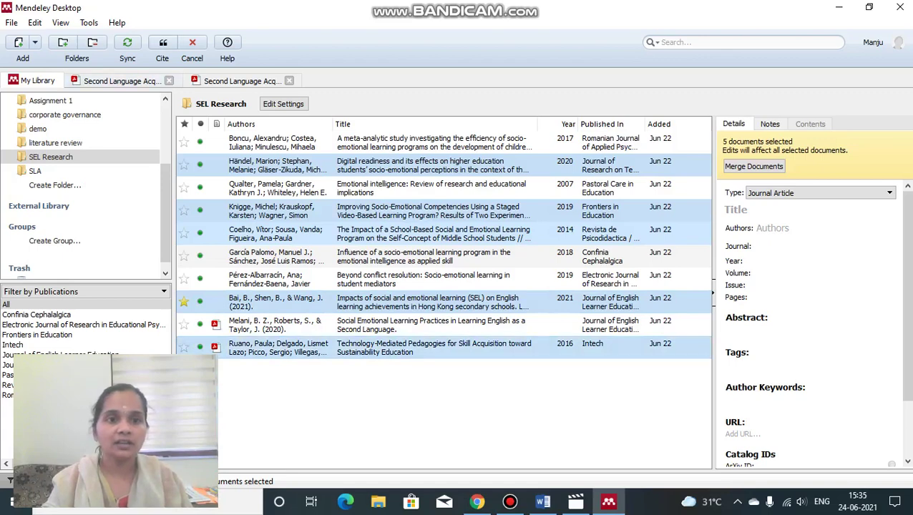
pyautogui.click(162, 47)
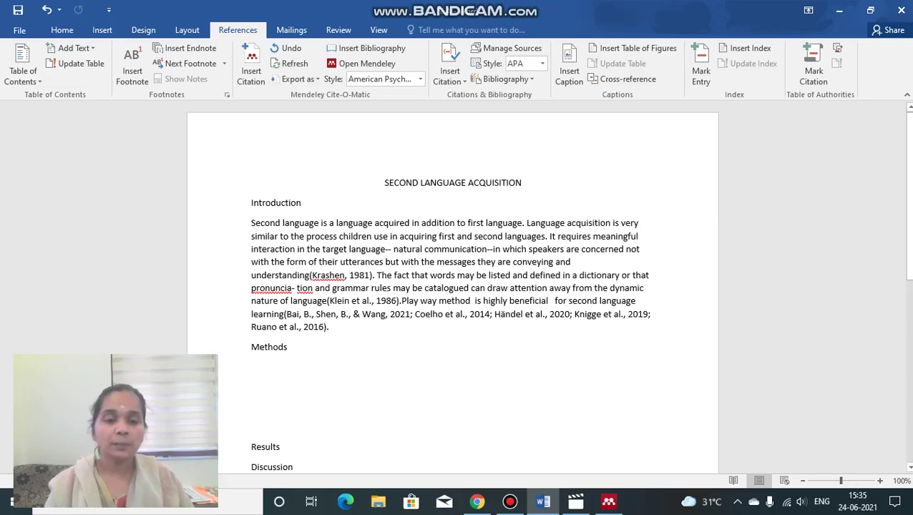
# Add the heading "Bibliography" on a new line after the Conclusion heading, followed by an empty paragraph.
pyautogui.click(252, 386)
pyautogui.press('Down')
pyautogui.press('Down')
pyautogui.press('Down')
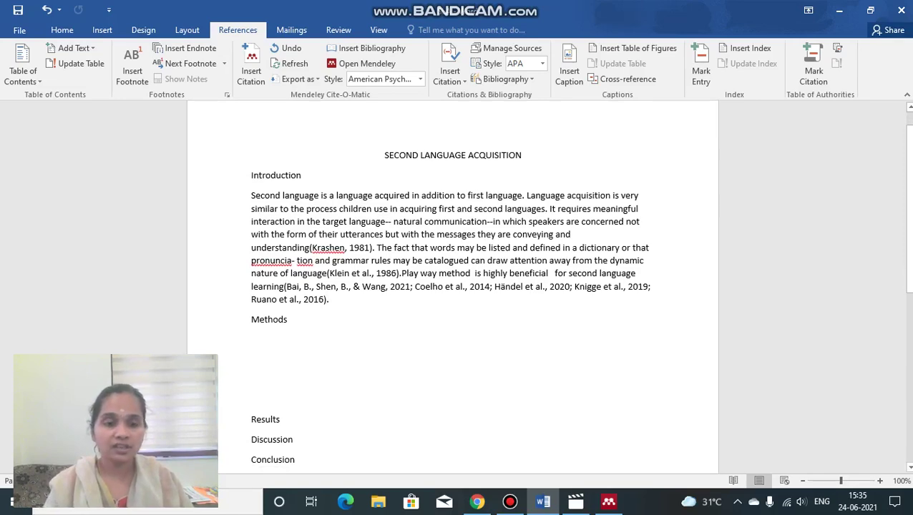
pyautogui.press('End')
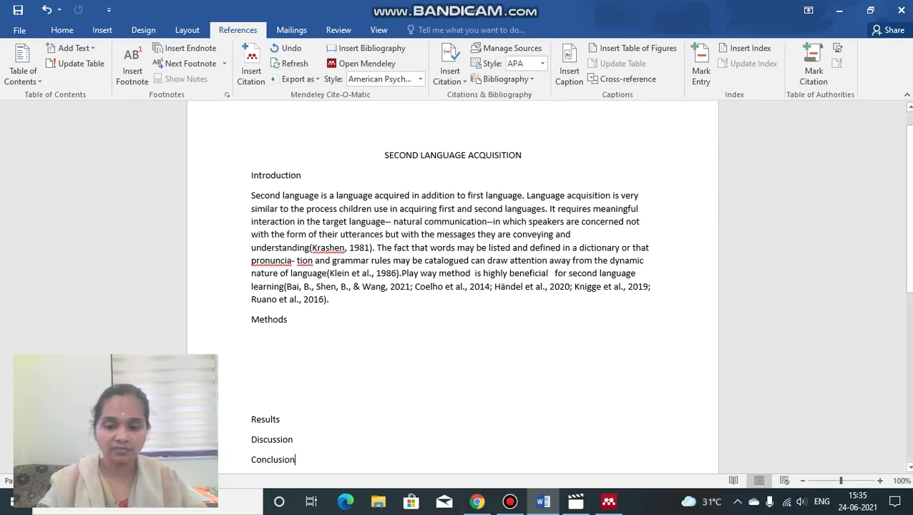
pyautogui.press('Return')
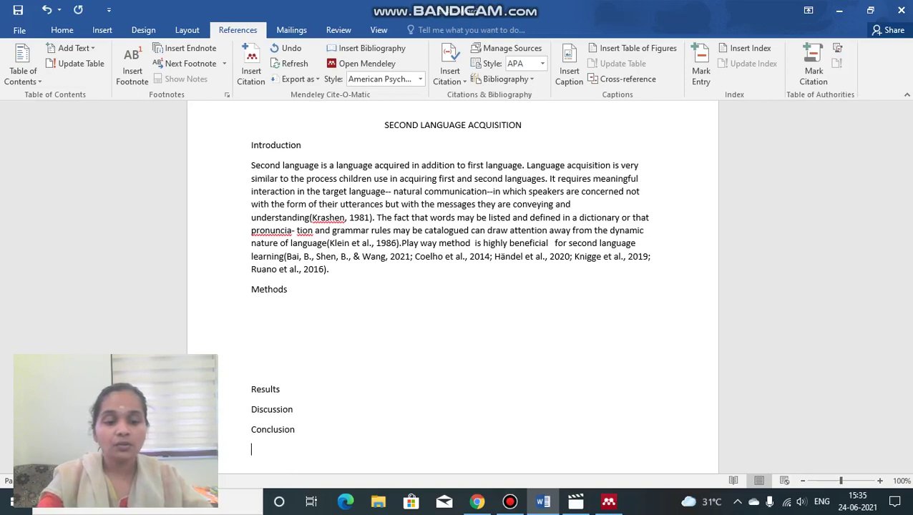
pyautogui.write('Bibli')
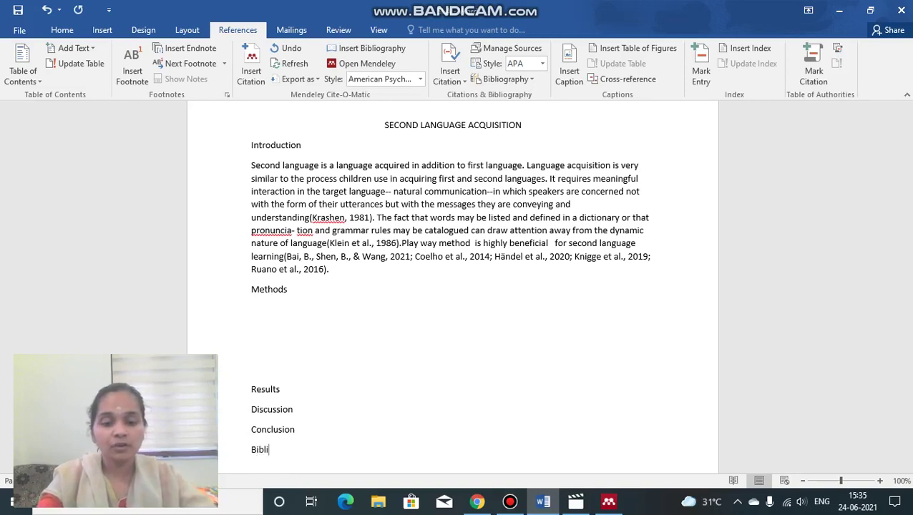
pyautogui.write('ograp')
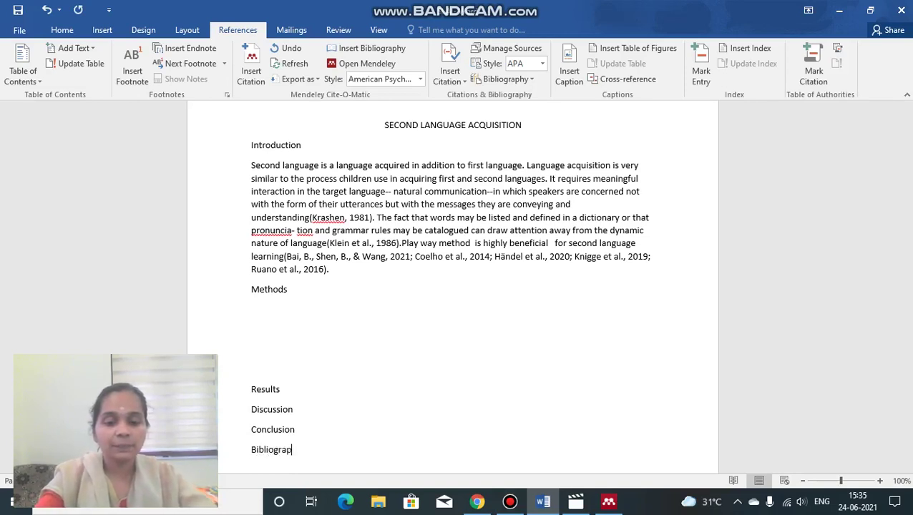
pyautogui.write('hy')
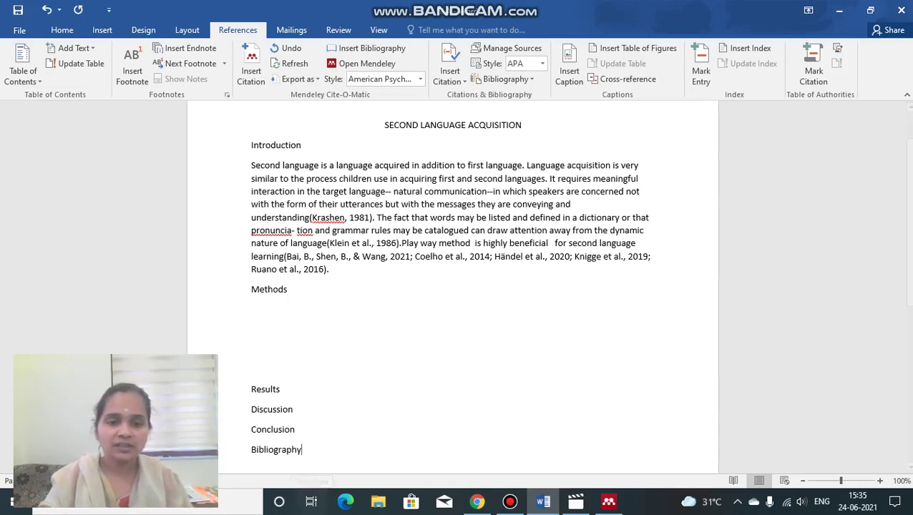
pyautogui.press('Return')
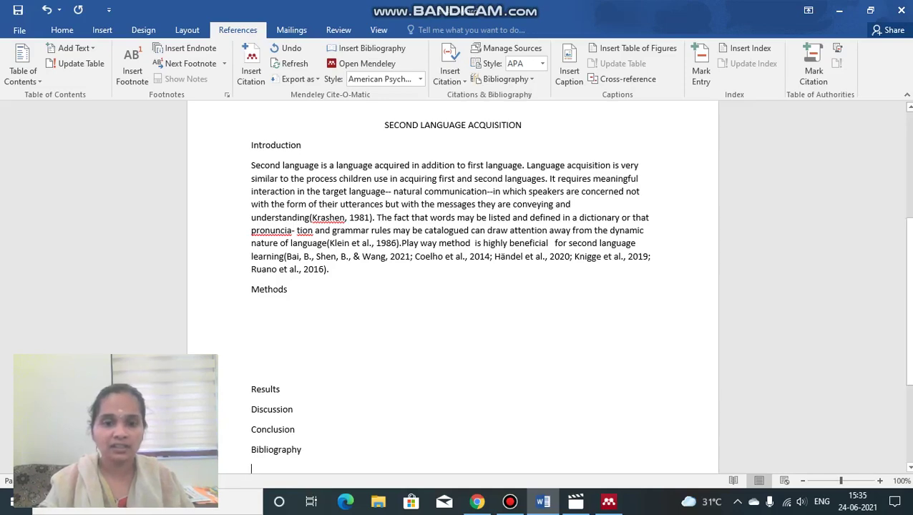
# Insert the Mendeley bibliography in the empty paragraph below the Bibliography heading.
pyautogui.scroll(-9, 452, 286)
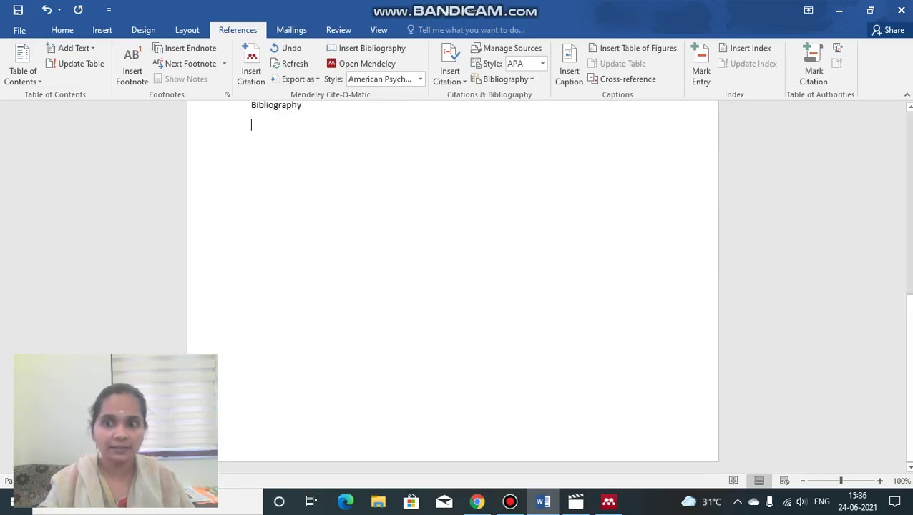
pyautogui.scroll(10, 452, 286)
pyautogui.scroll(-10, 452, 286)
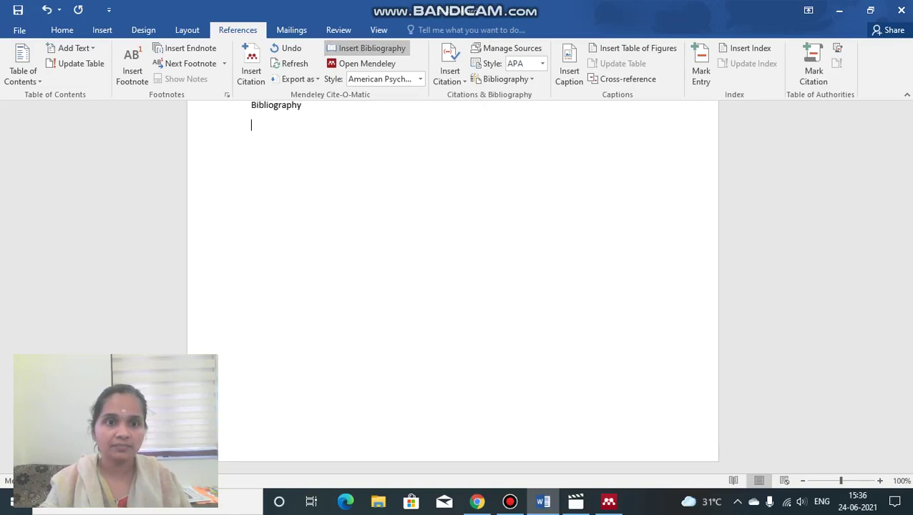
pyautogui.click(366, 48)
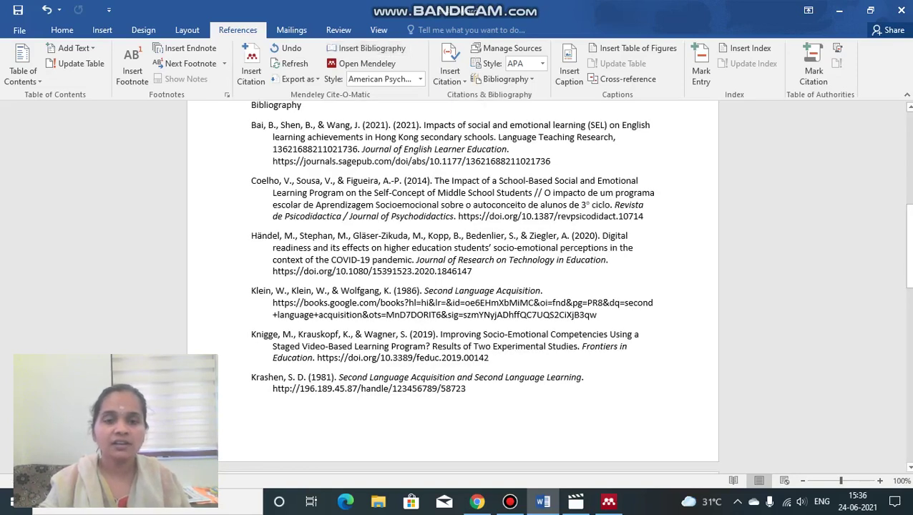
# Review the bibliography alongside the in-text citations and change the Mendeley citation style to IEEE.
pyautogui.scroll(3, 451, 279)
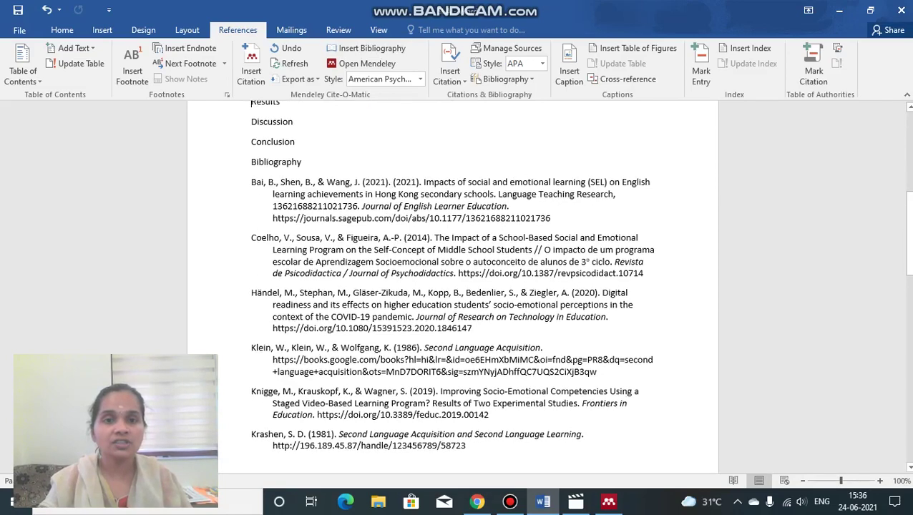
pyautogui.scroll(4, 450, 286)
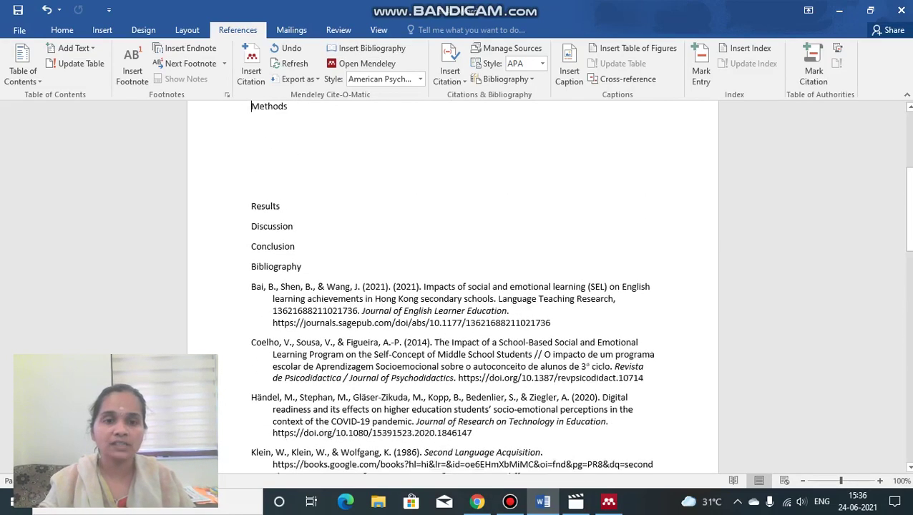
pyautogui.scroll(3, 451, 287)
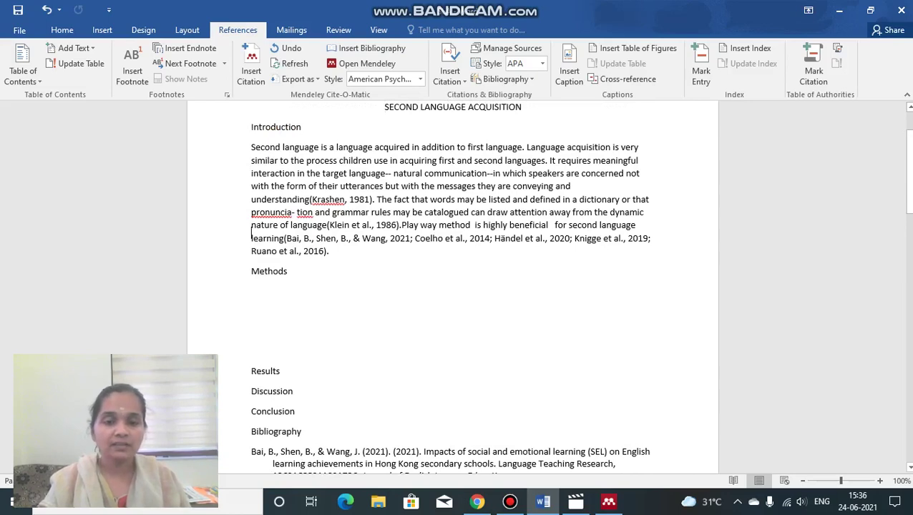
pyautogui.click(251, 451)
pyautogui.scroll(-2, 450, 286)
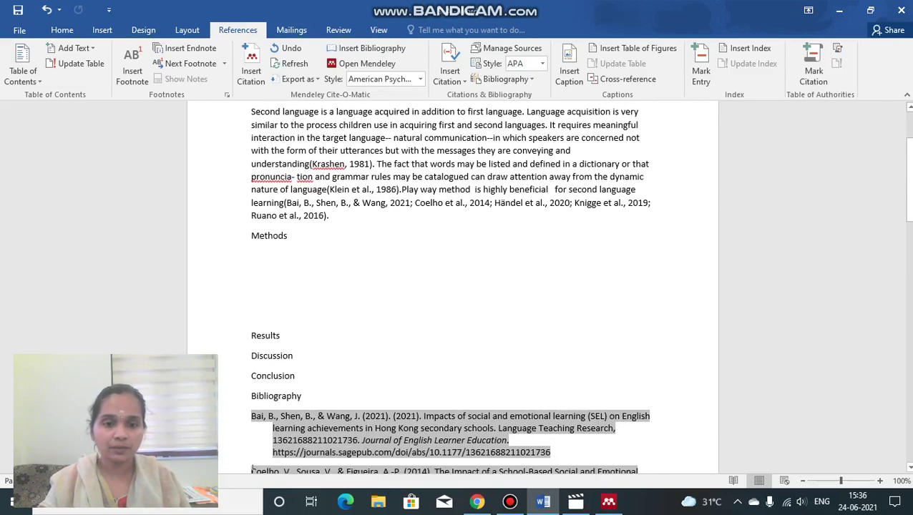
pyautogui.scroll(-3, 451, 286)
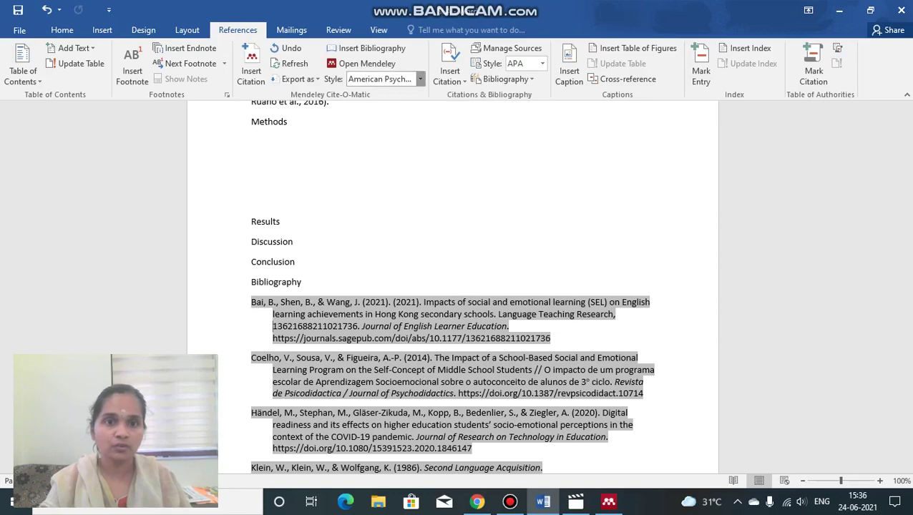
pyautogui.click(420, 79)
pyautogui.click(356, 170)
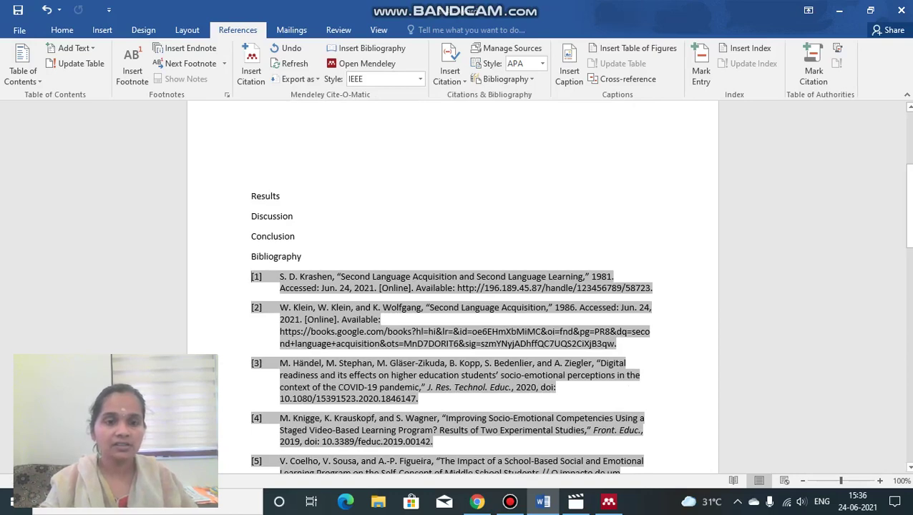
pyautogui.moveTo(622, 469); pyautogui.dragTo(390, 216)
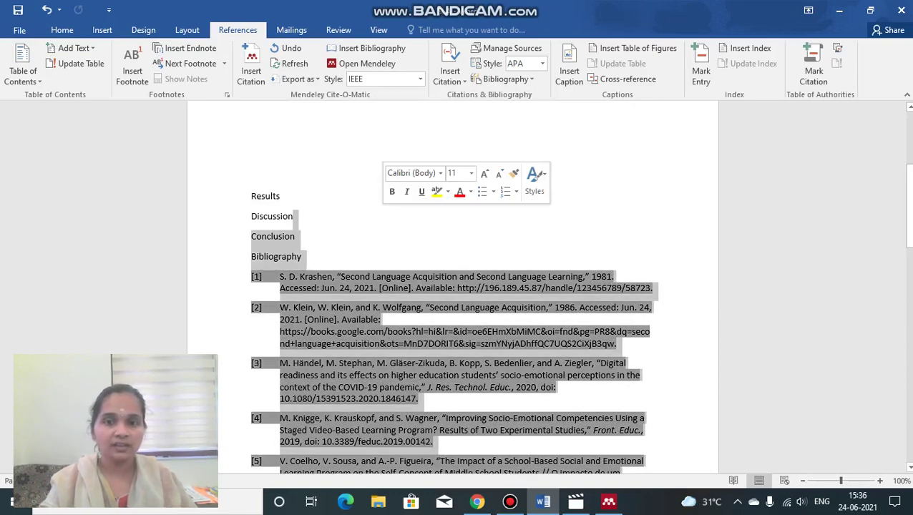
pyautogui.click(301, 216)
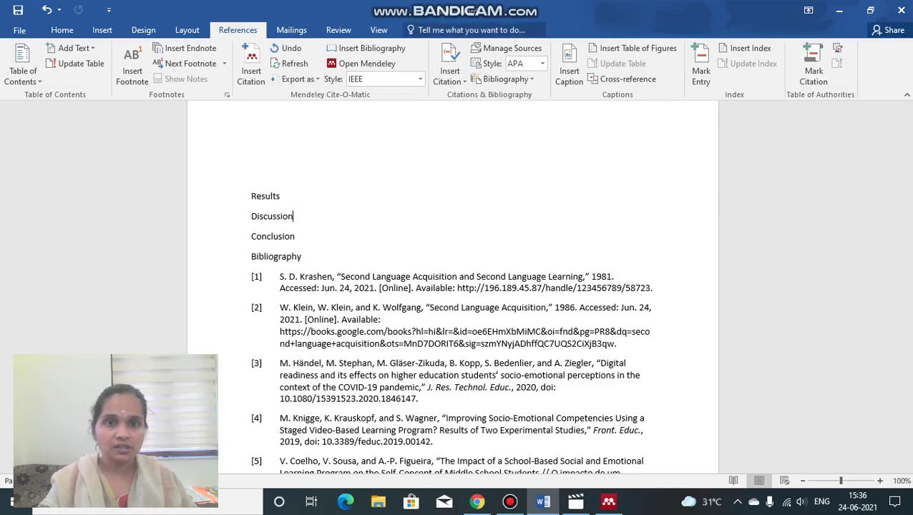
# Change the Mendeley citation style to American Psychological Association 7th edition and check the reformatted in-text citations and bibliography.
pyautogui.click(420, 79)
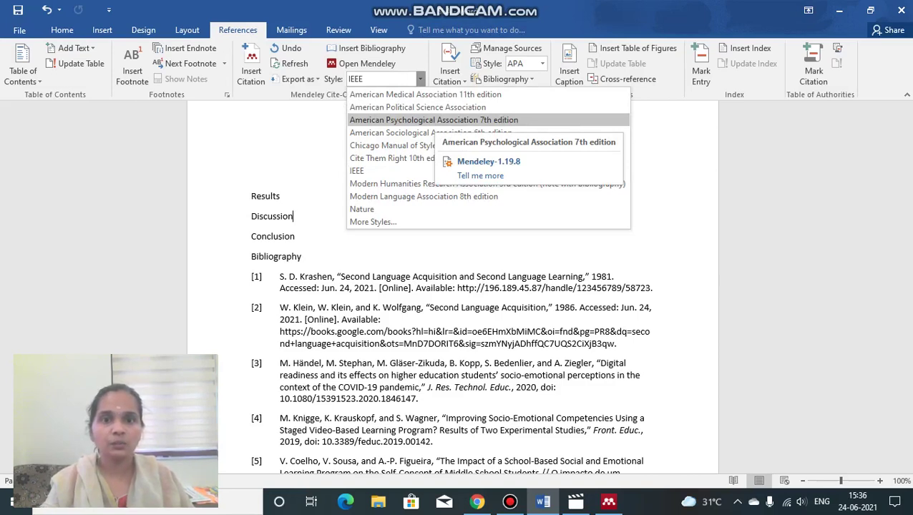
pyautogui.click(433, 120)
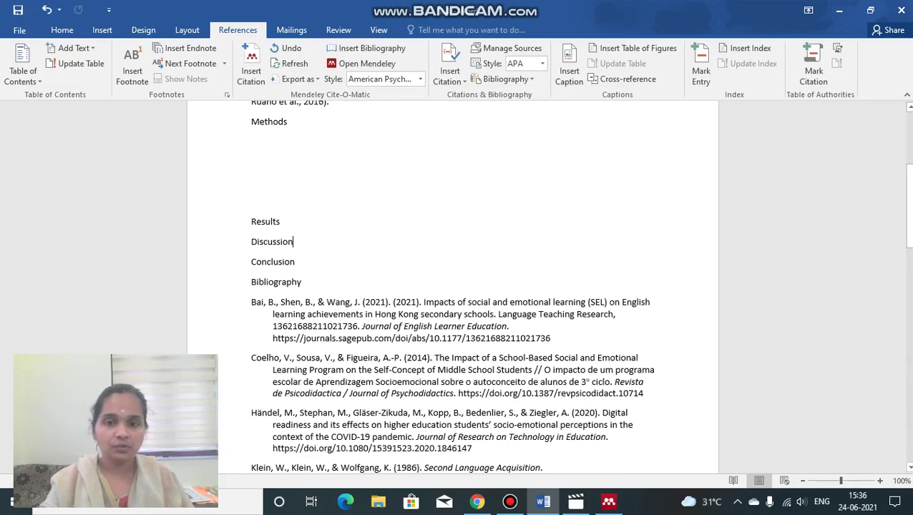
pyautogui.hotkey('ctrl', 'Home')
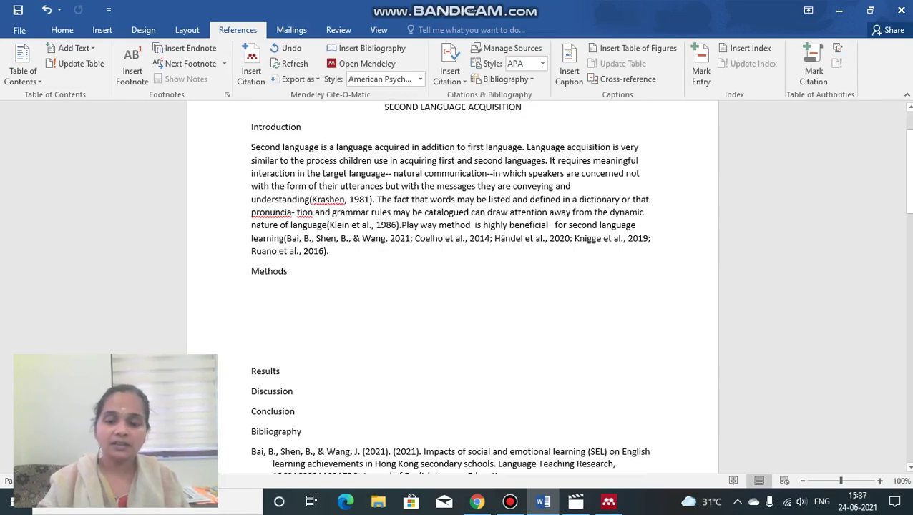
pyautogui.click(281, 370)
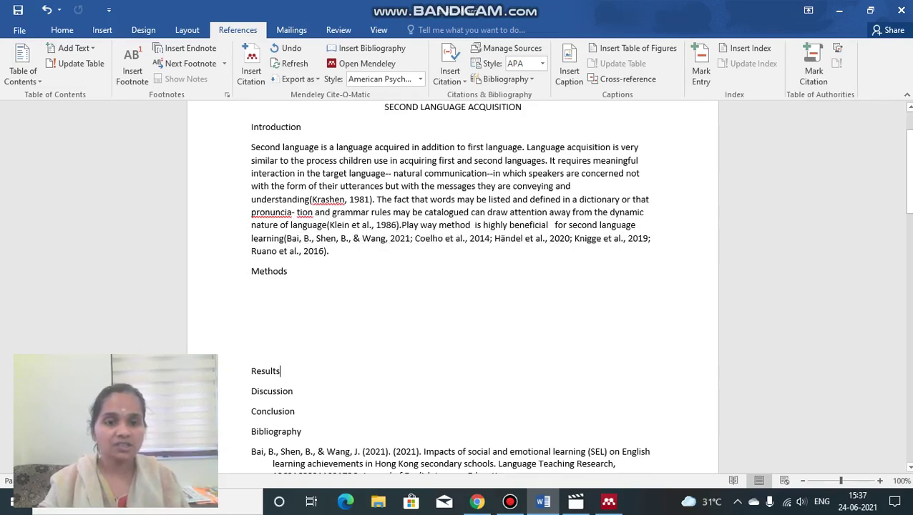
pyautogui.moveTo(251, 451); pyautogui.dragTo(292, 467)
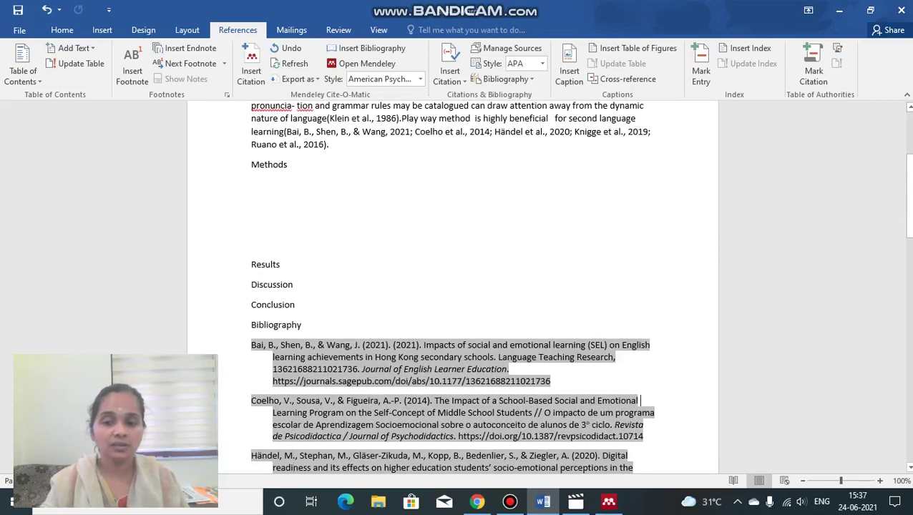
pyautogui.click(252, 185)
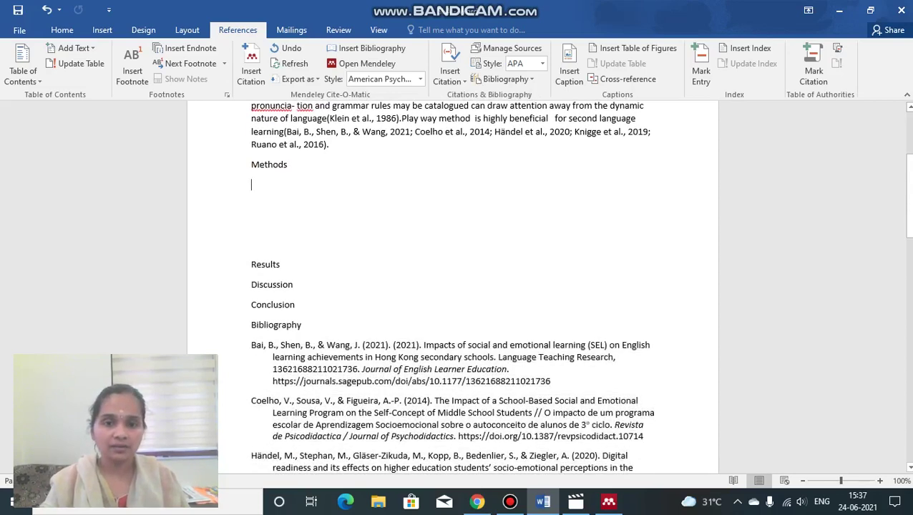